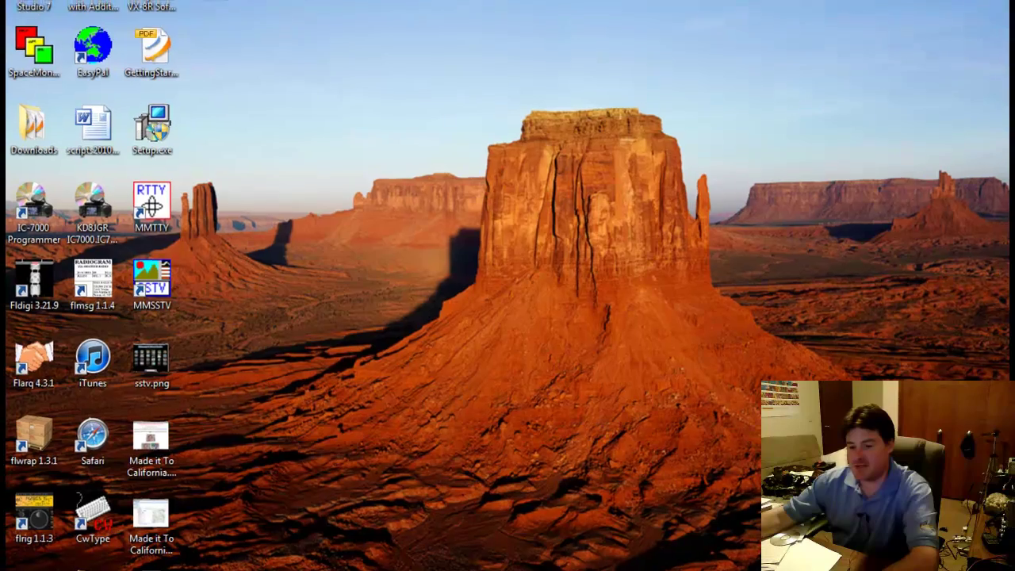
Launch Internet Explorer from the taskbar, opening on the amateur radio website's home page
click(375, 562)
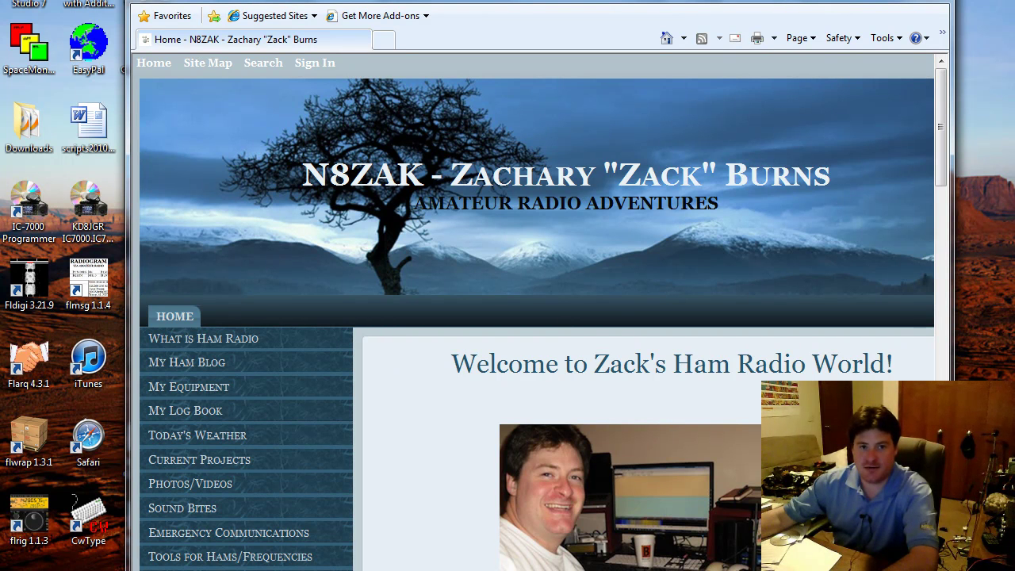
Open the HDSS NEXRAD Level III request form and pick station KCLE from the Station(s) list
click(349, 3)
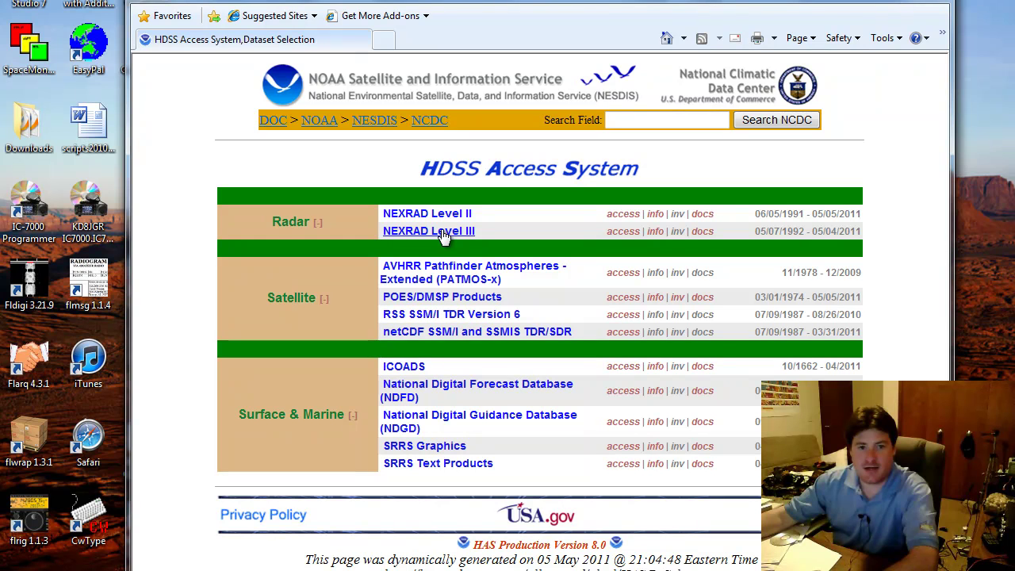
click(442, 234)
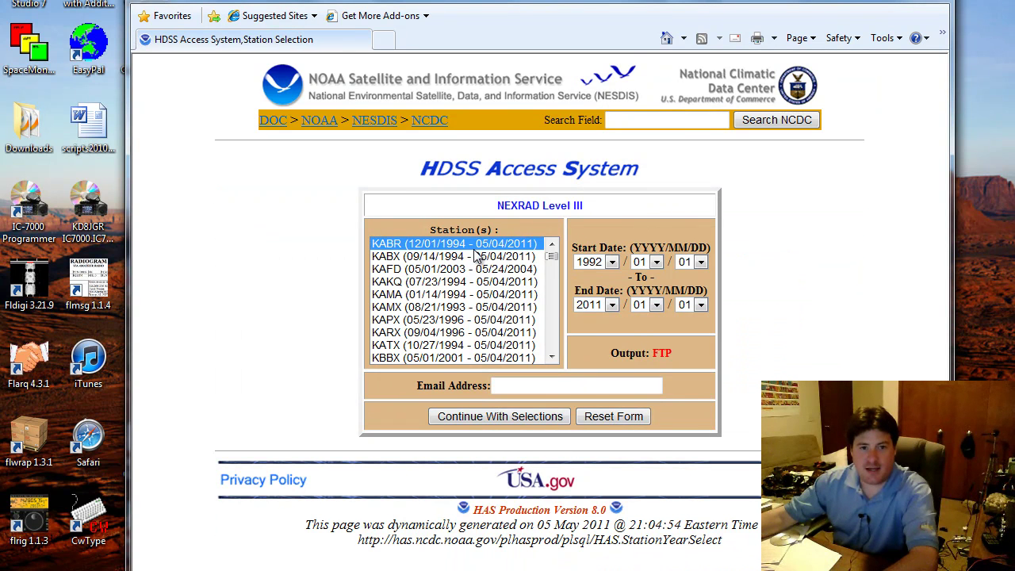
click(551, 357)
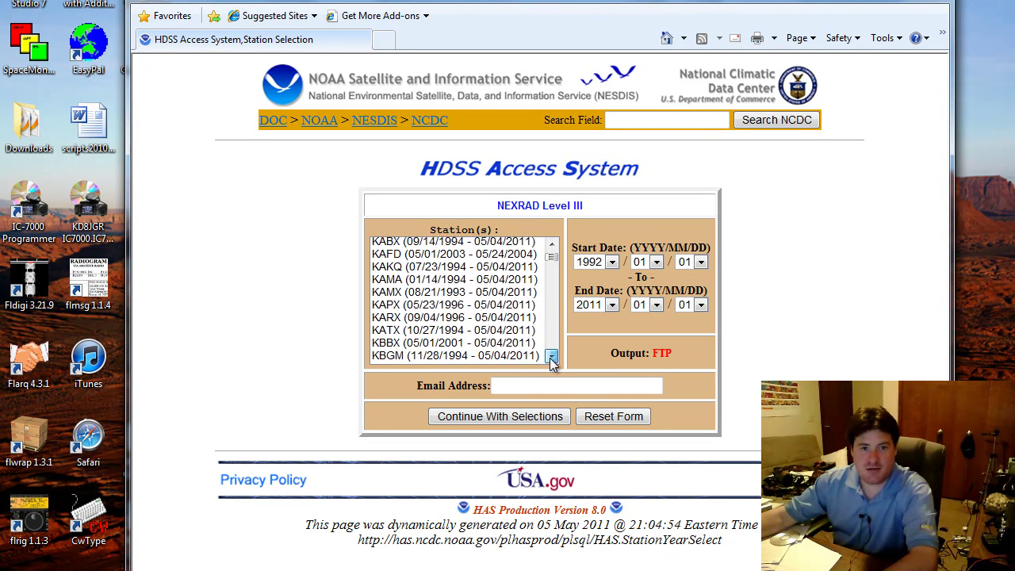
click(550, 358)
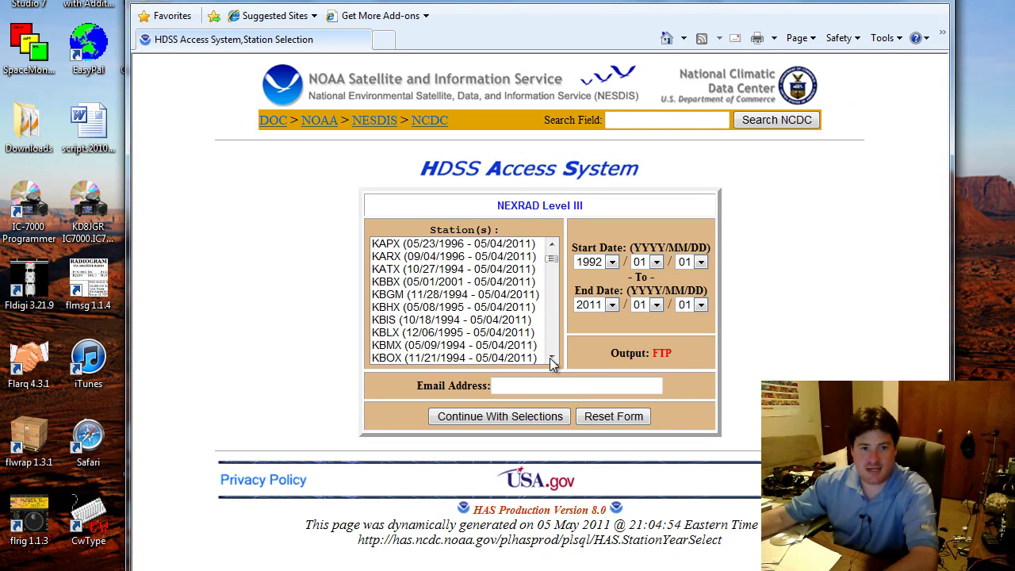
click(551, 358)
click(551, 358)
click(551, 358)
click(551, 358)
click(552, 357)
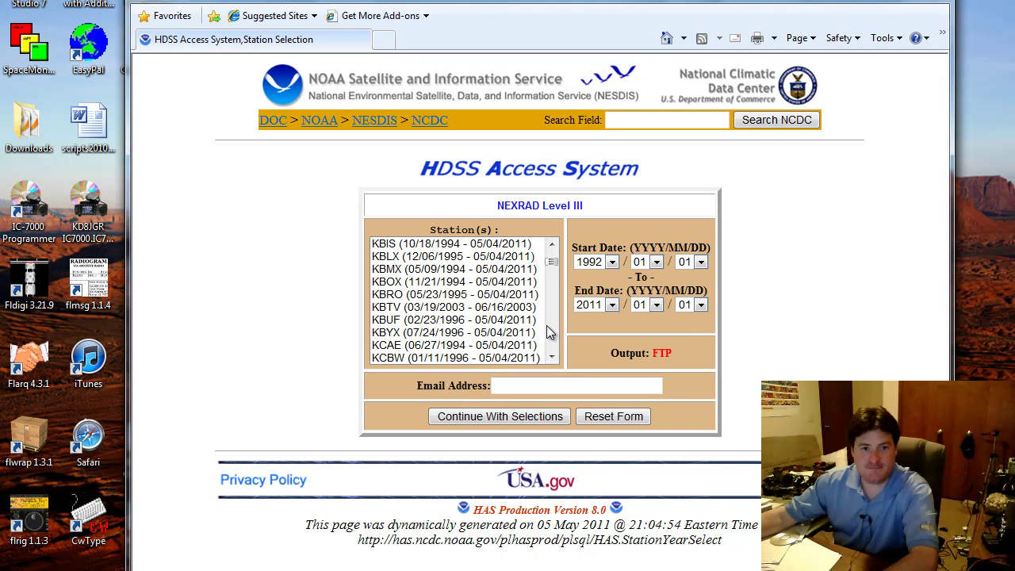
click(552, 358)
click(551, 358)
click(551, 358)
click(551, 358)
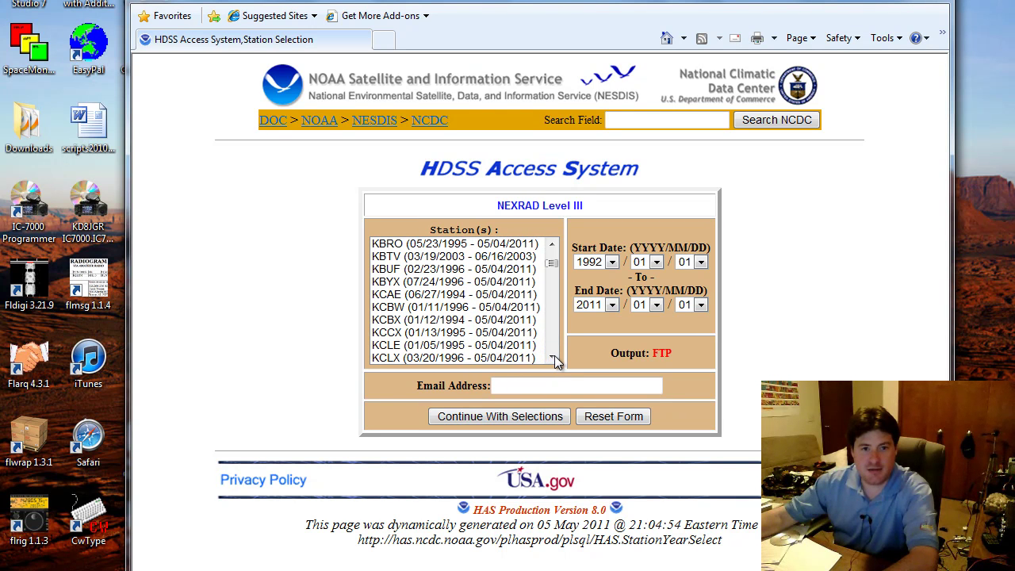
click(525, 346)
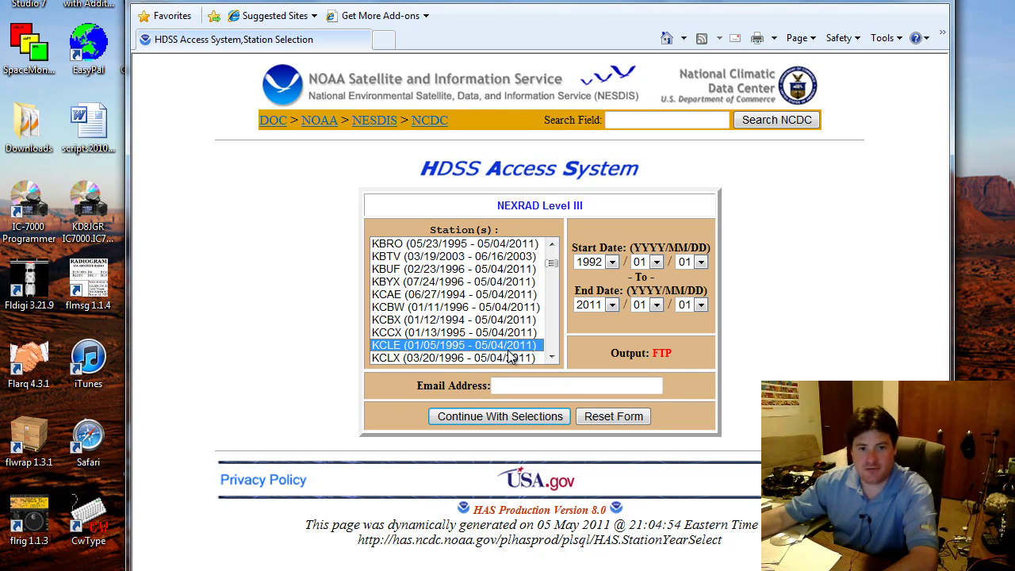
Set the request's start date to 2010/06/04
click(598, 264)
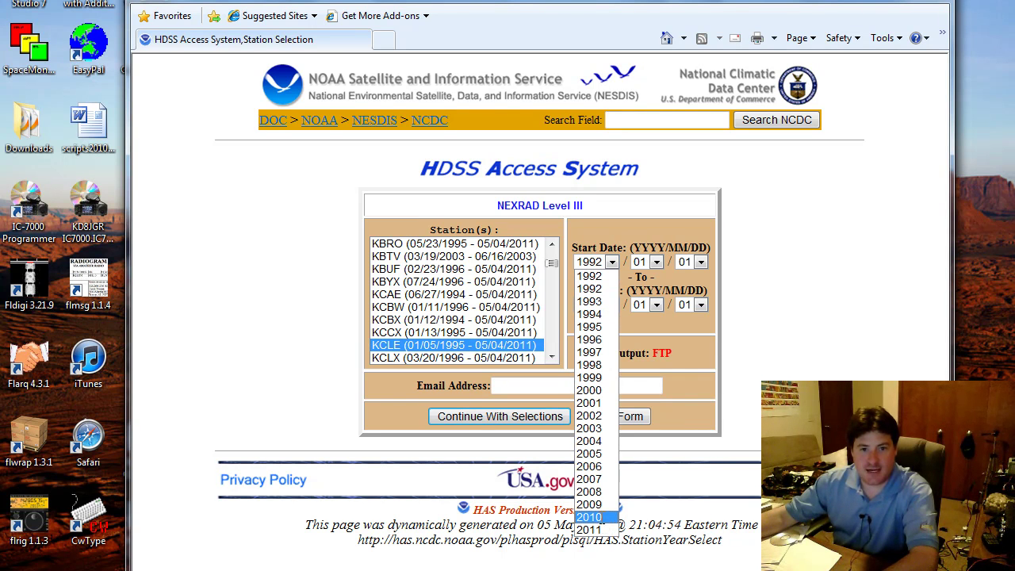
click(603, 518)
click(655, 262)
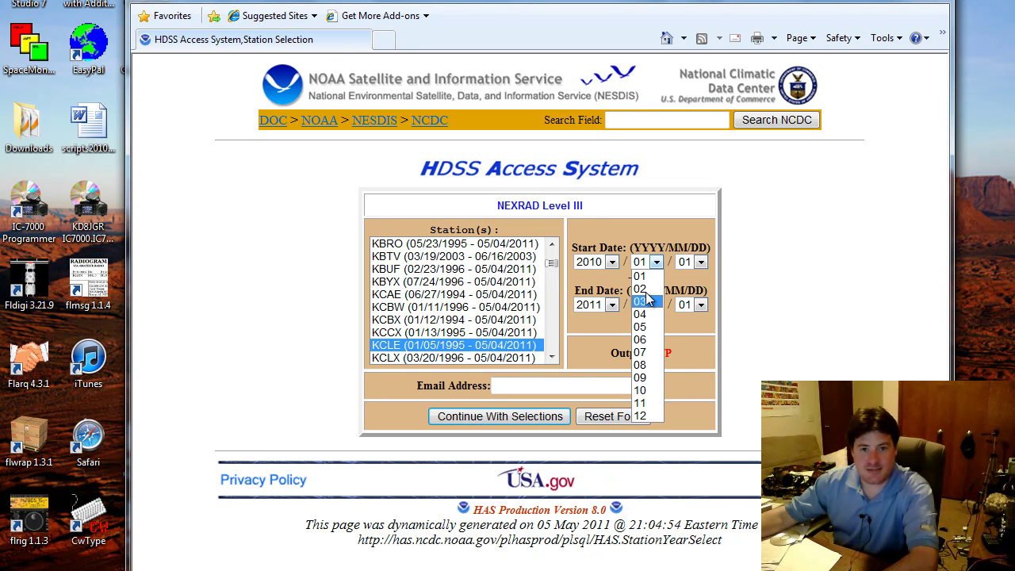
click(649, 341)
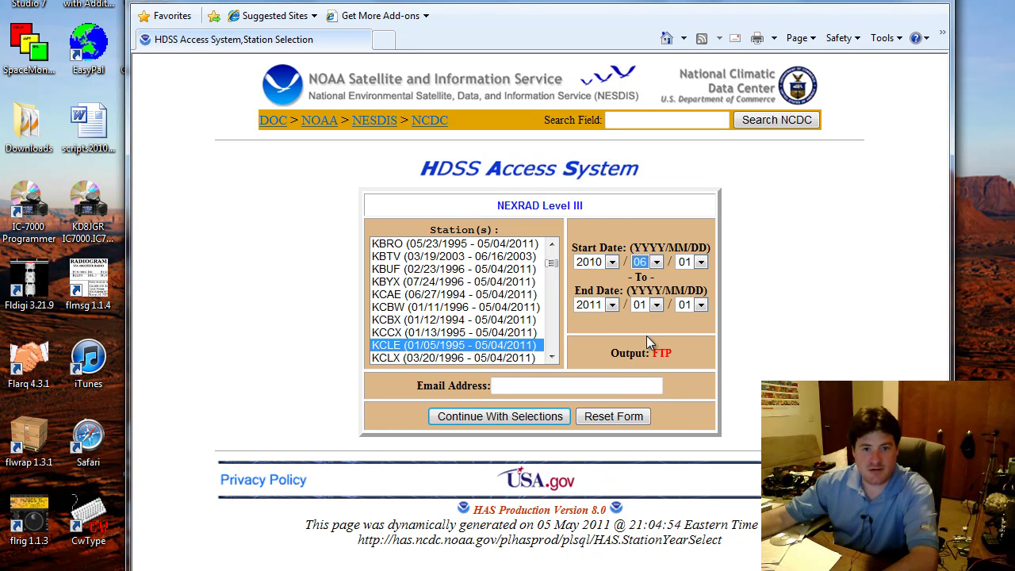
click(700, 263)
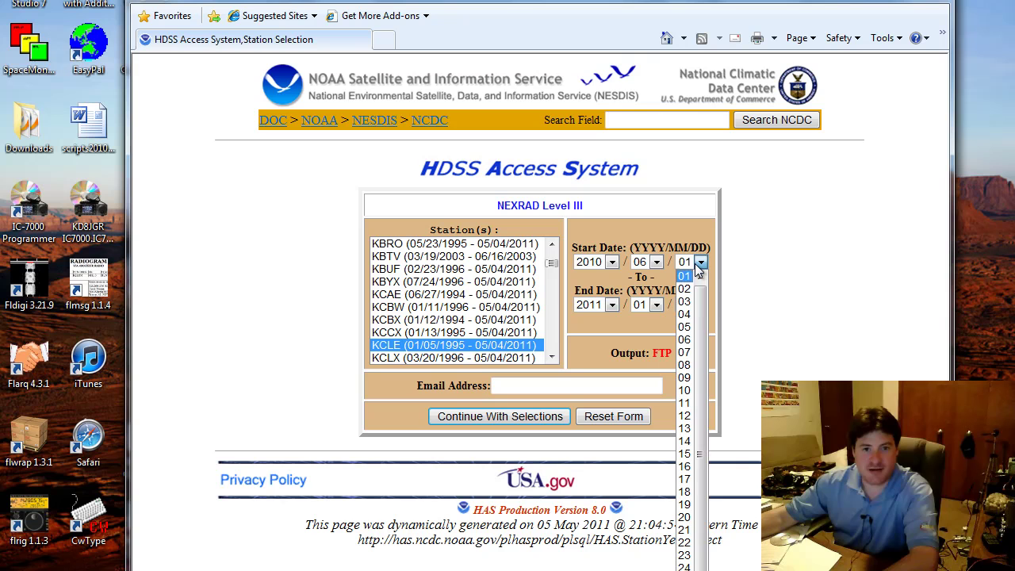
click(685, 315)
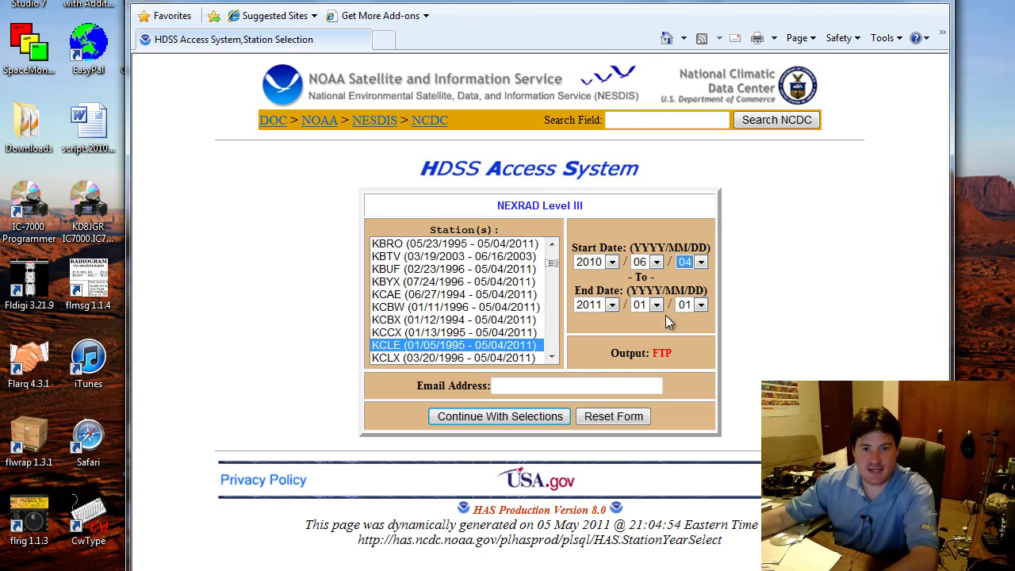
Set the end date to 2010/06/06
click(612, 306)
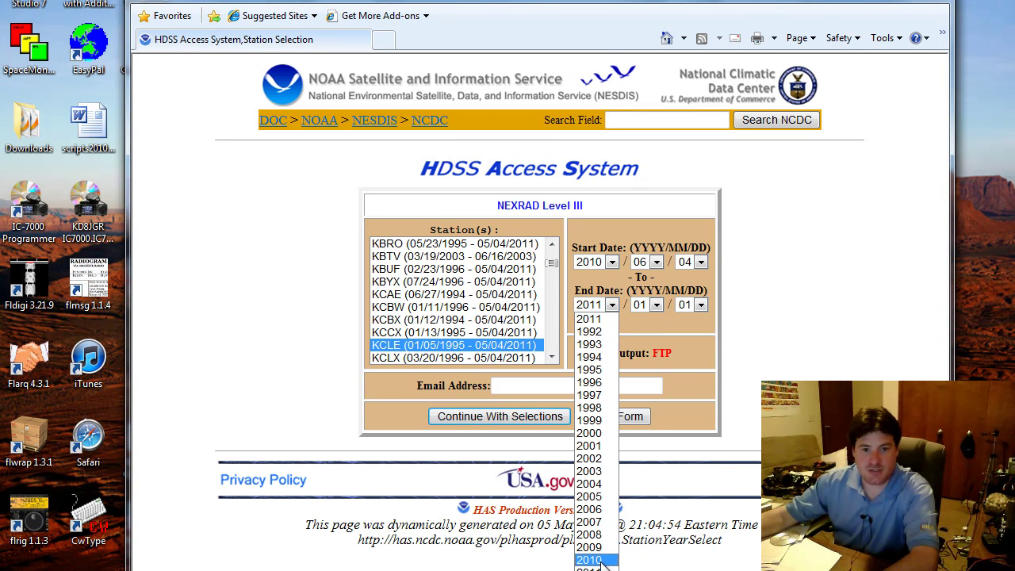
click(605, 561)
click(648, 307)
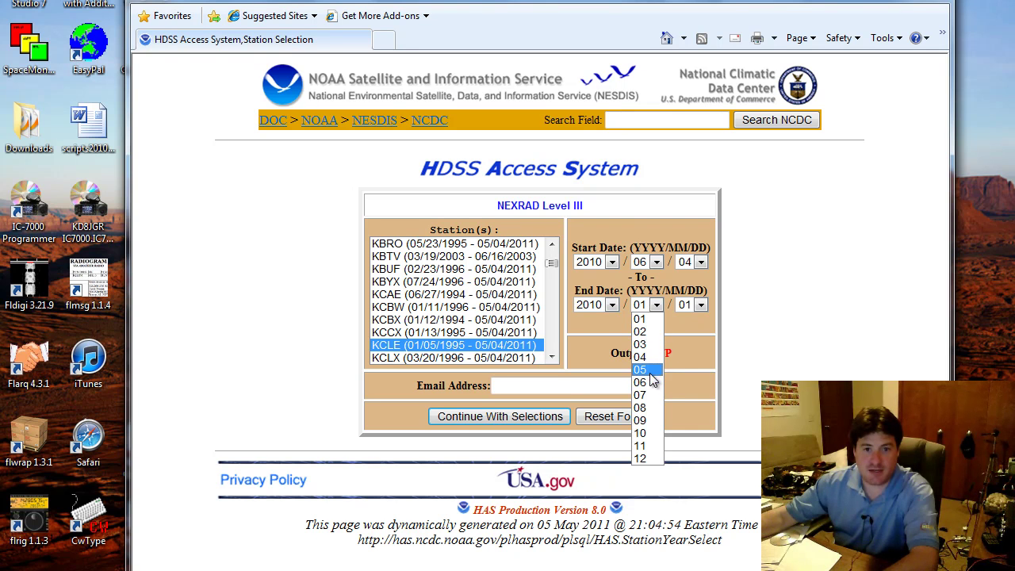
click(646, 383)
click(693, 309)
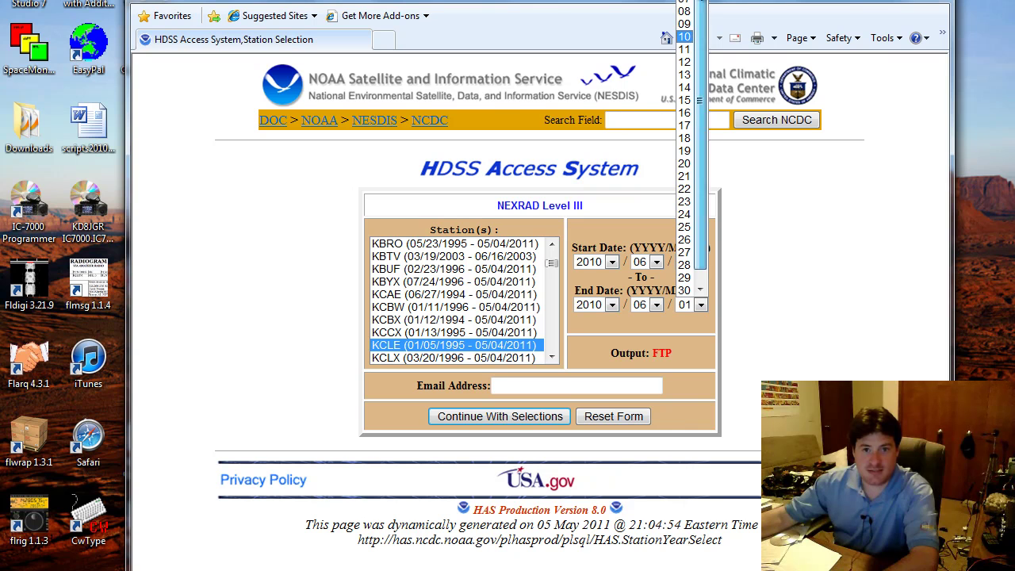
click(684, 6)
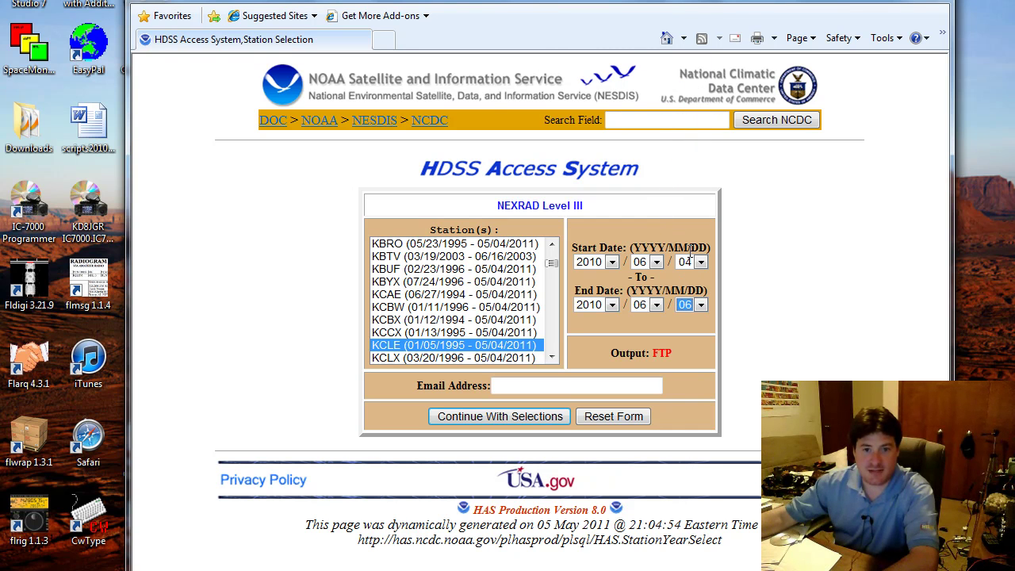
click(632, 386)
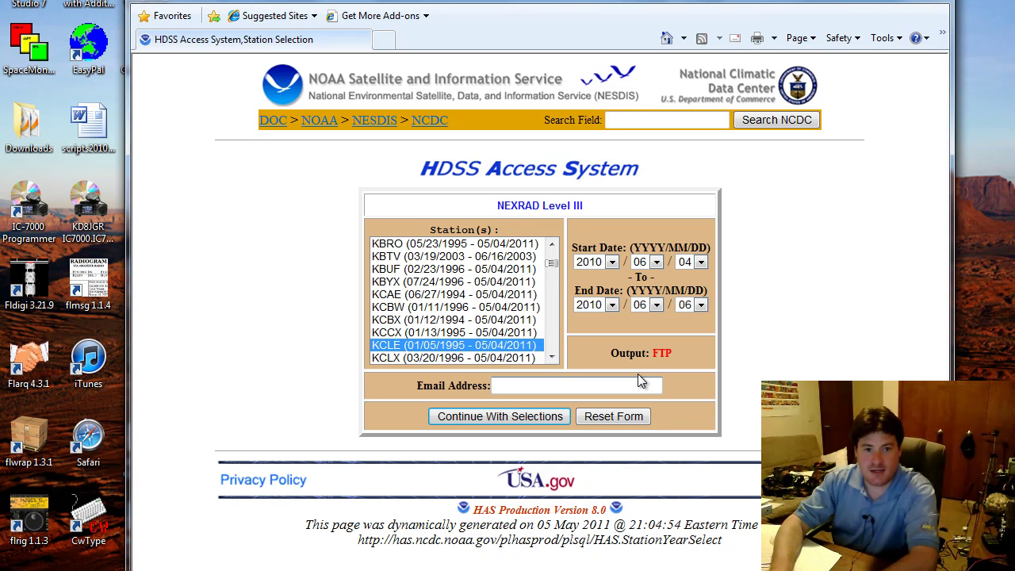
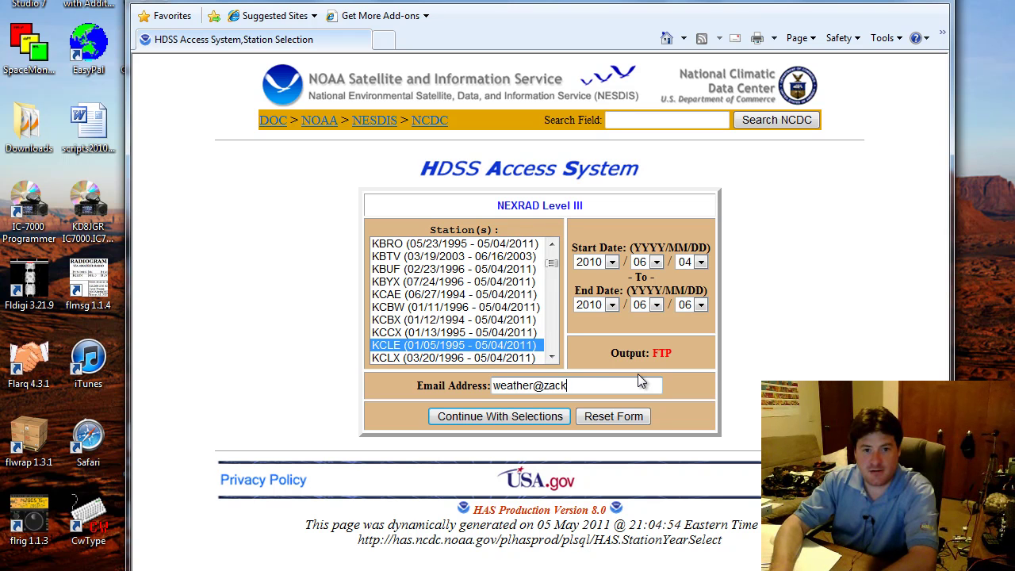
Submit the selections and request retrieval of the 3 listed KCLE files
key(Tab)
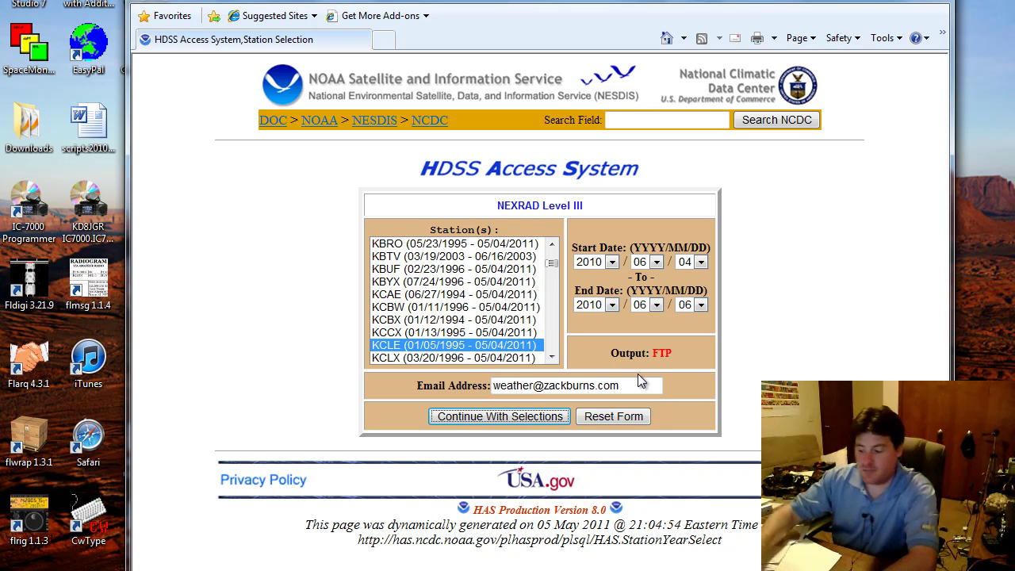
key(Return)
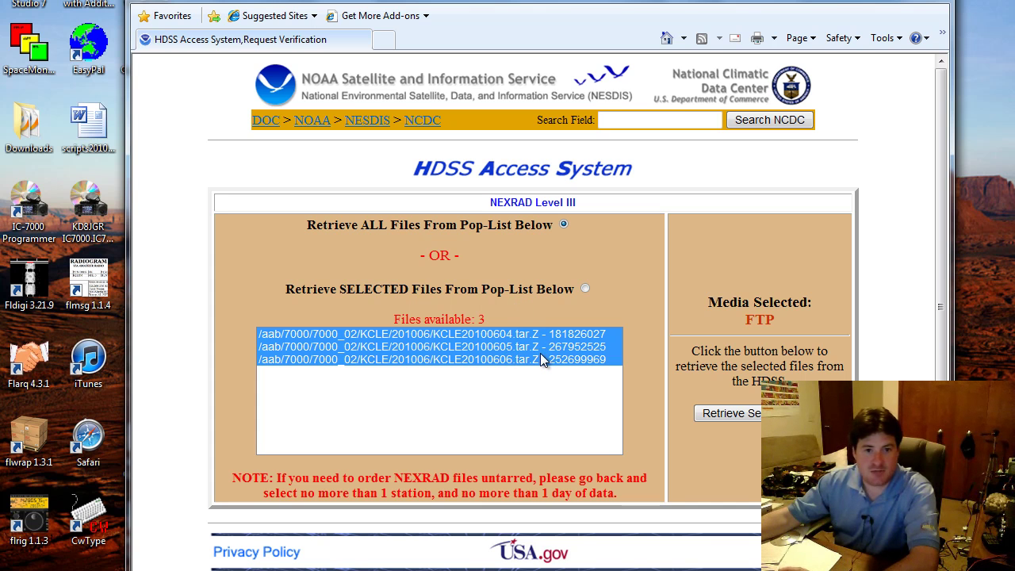
click(742, 418)
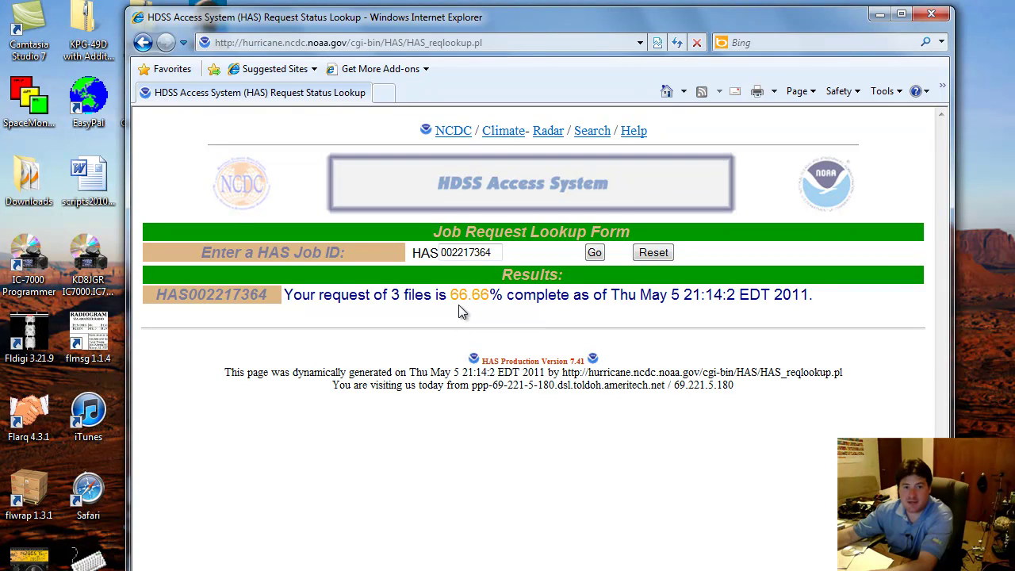
Refresh the job status to 100% complete and dismiss the security warning to reach the FTP file listing
click(587, 256)
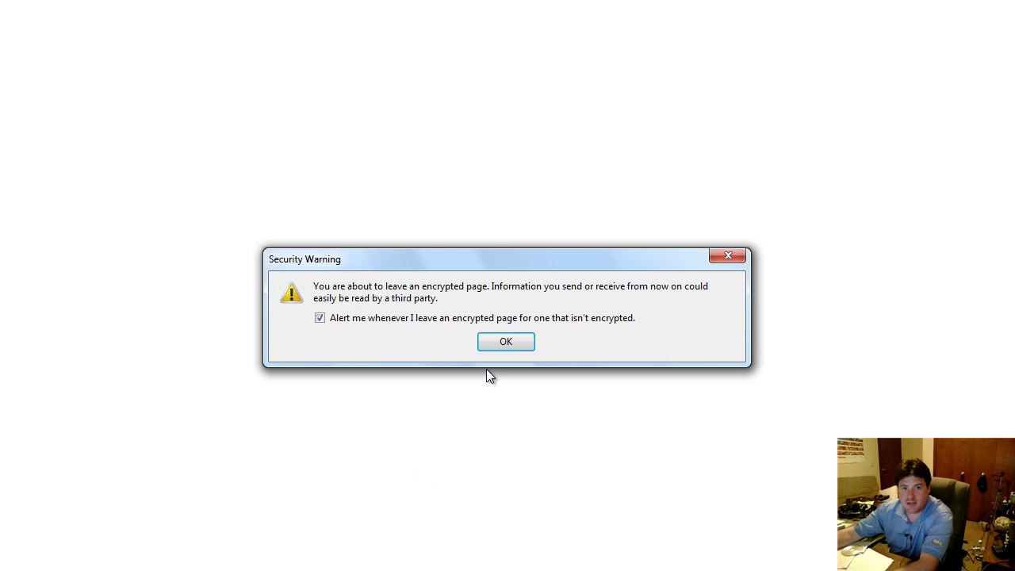
click(510, 348)
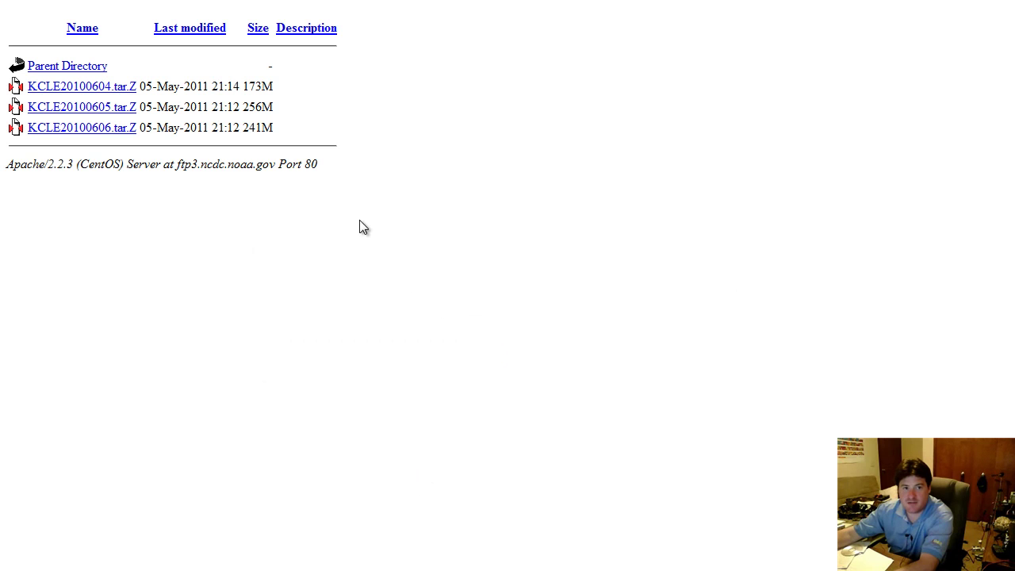
Save all three archives: KCLE20100604, KCLE20100605 and KCLE20100606 .tar.Z
click(116, 89)
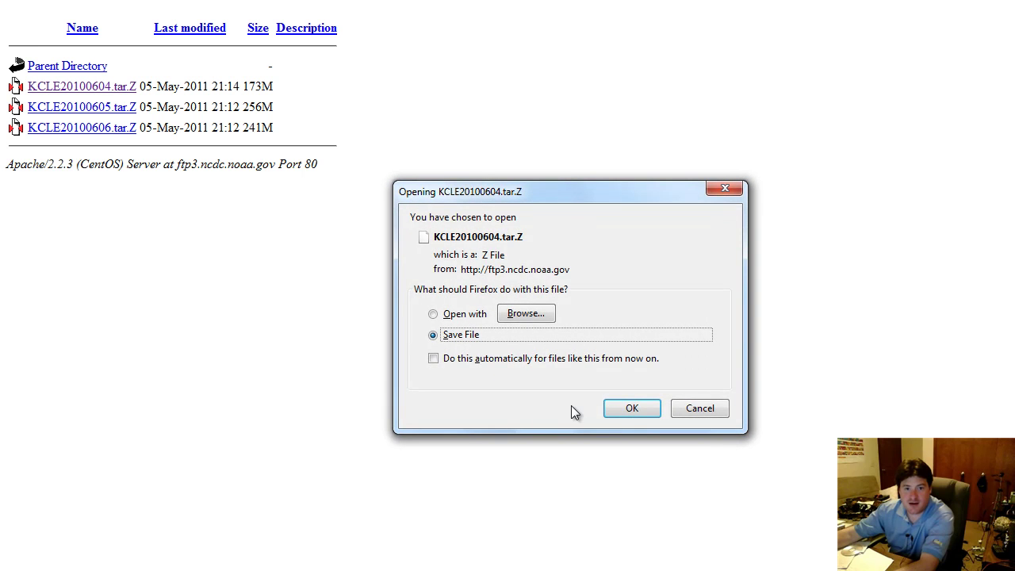
click(625, 412)
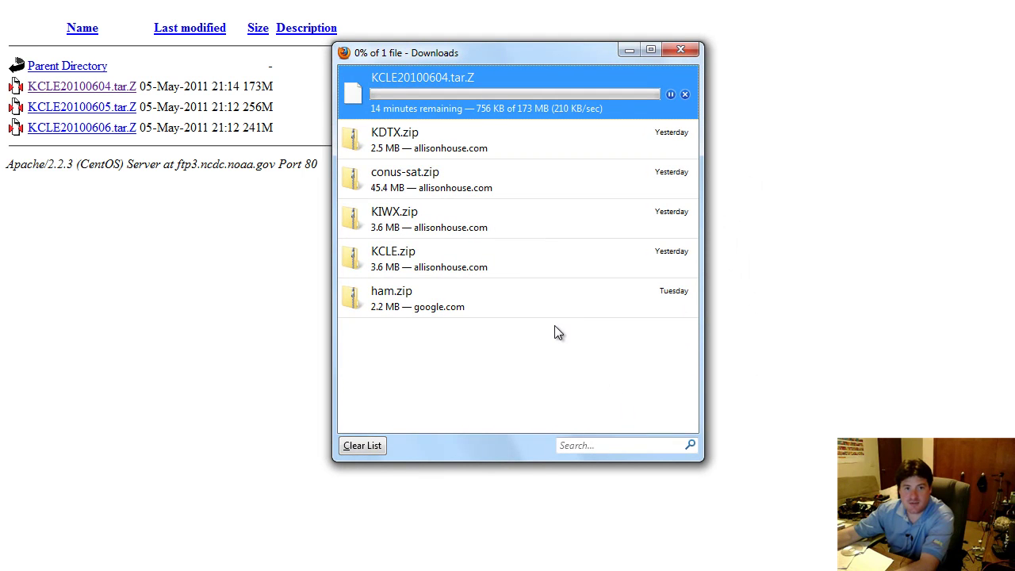
click(367, 446)
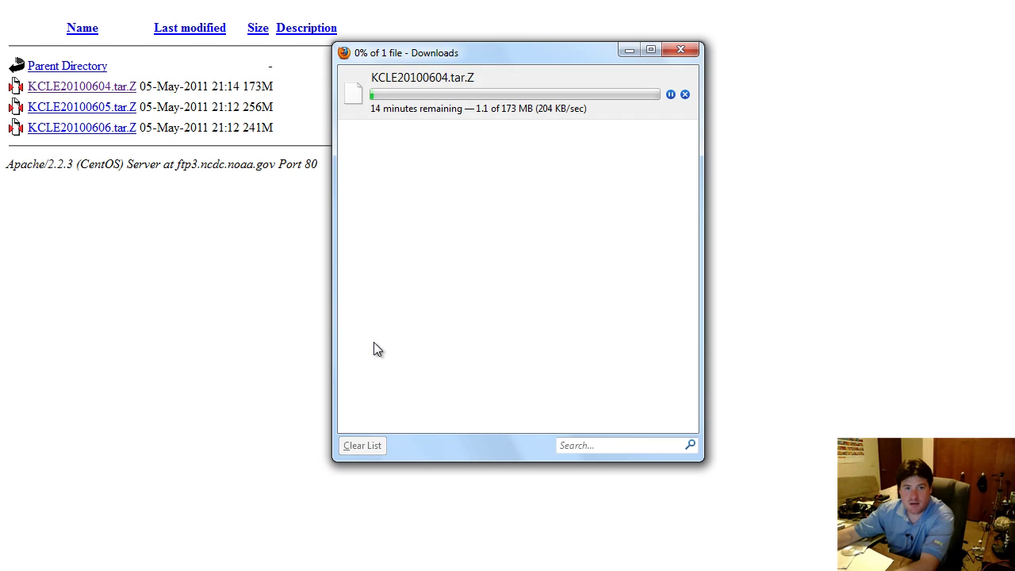
click(127, 109)
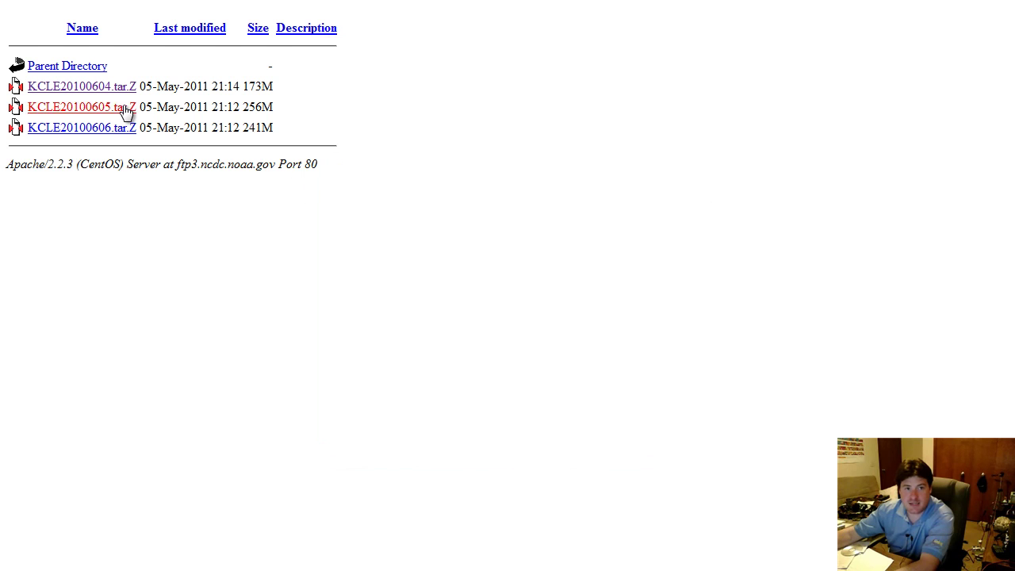
click(552, 358)
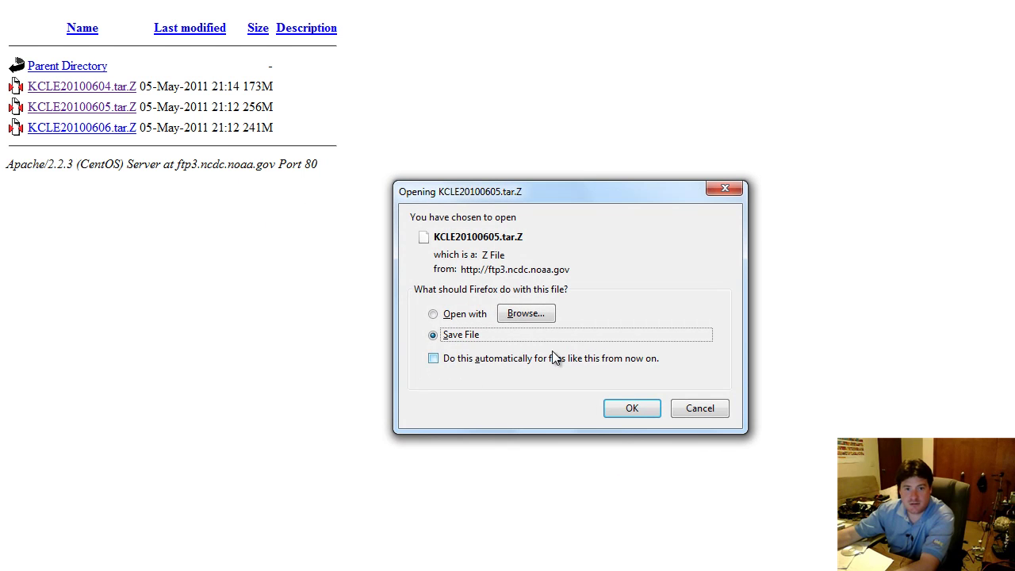
key(Return)
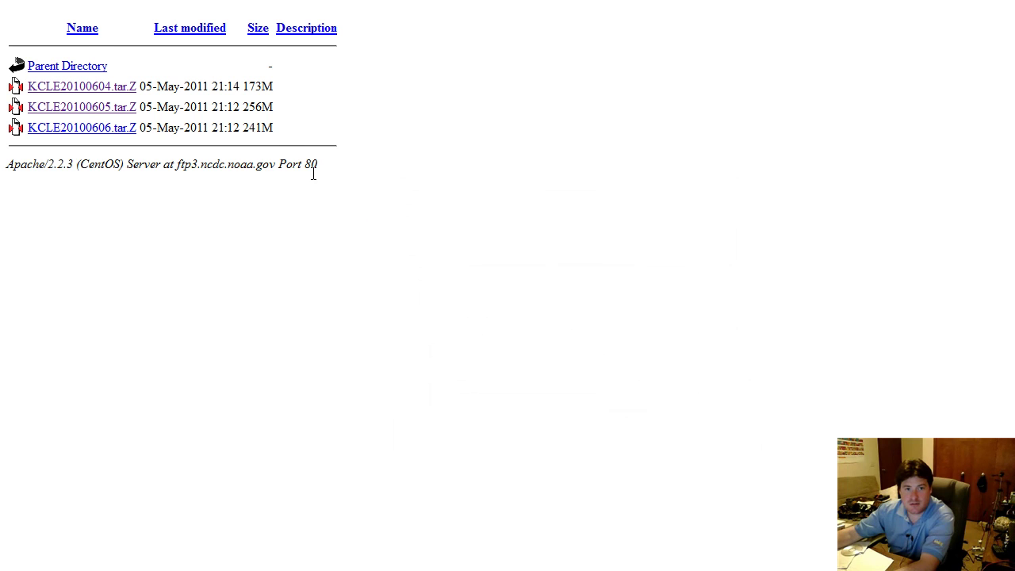
click(122, 129)
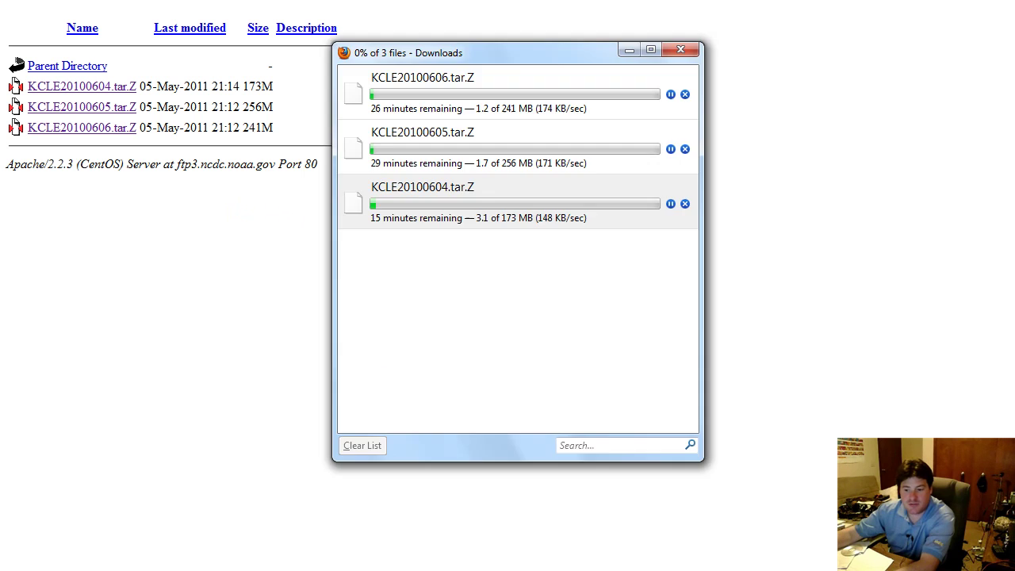
click(273, 555)
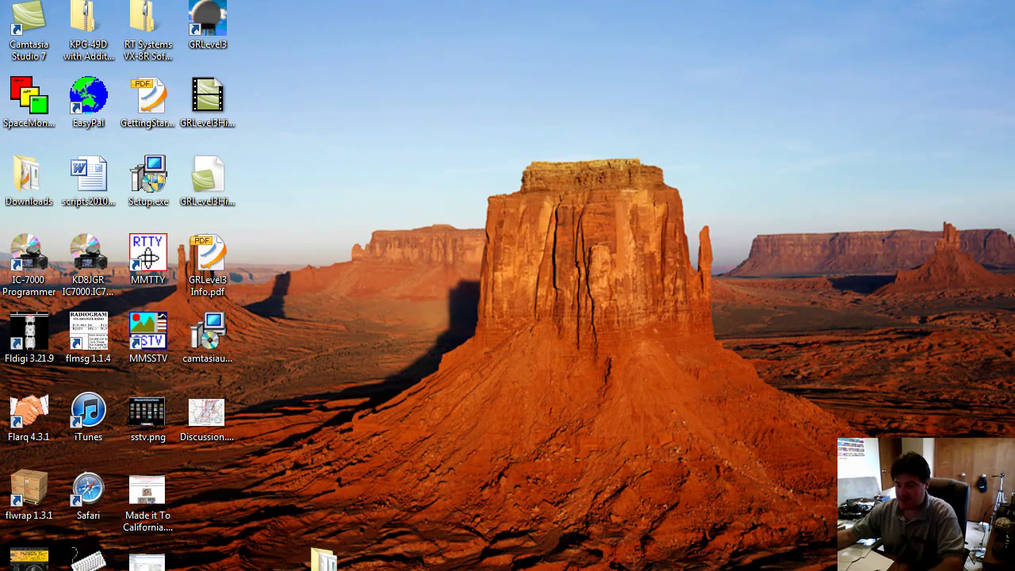
Open the GRLevel3 History folder and select KCLE20100606.tar.Z together with ncdctorv3.exe
double_click(323, 559)
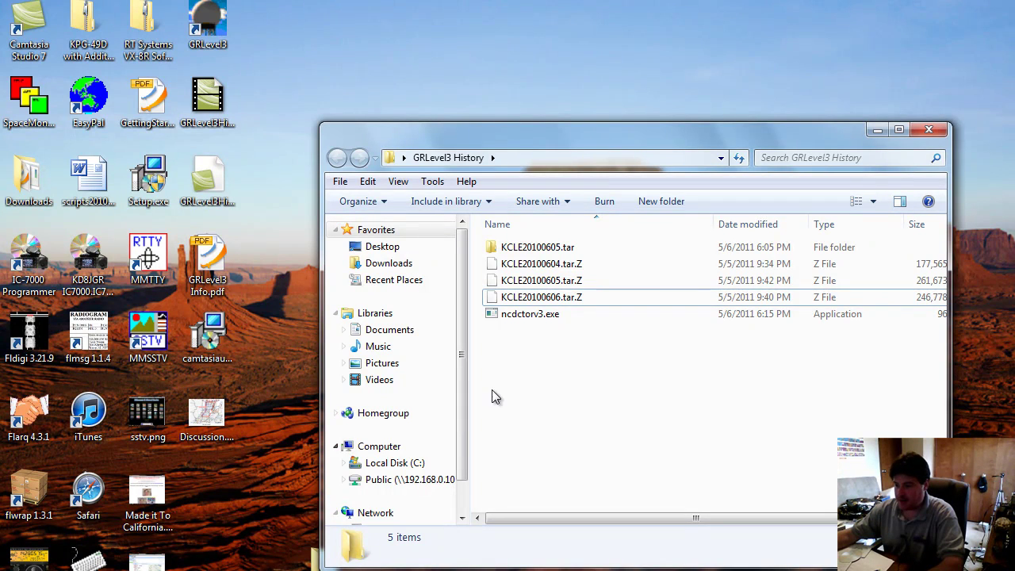
click(561, 300)
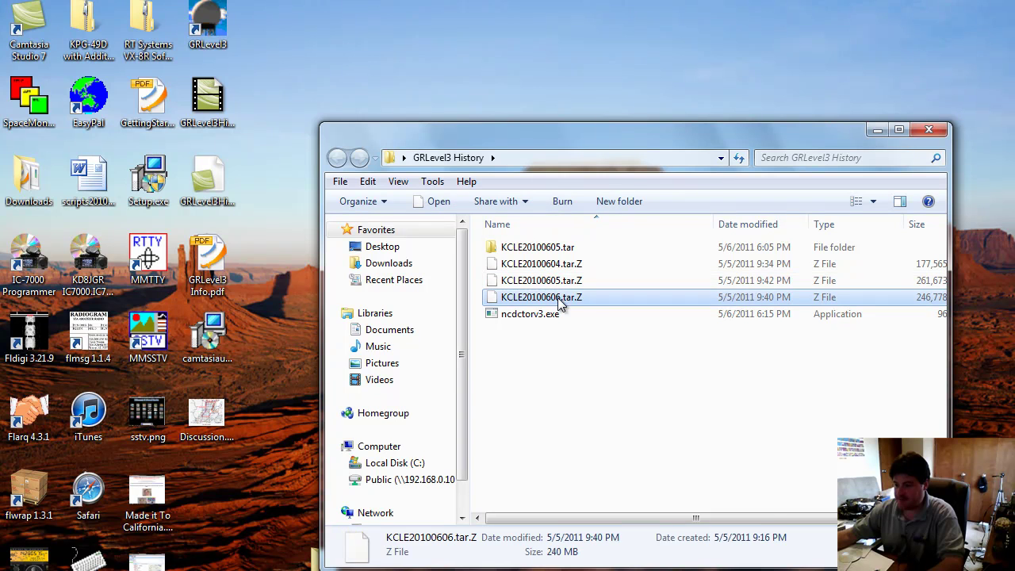
right_click(559, 299)
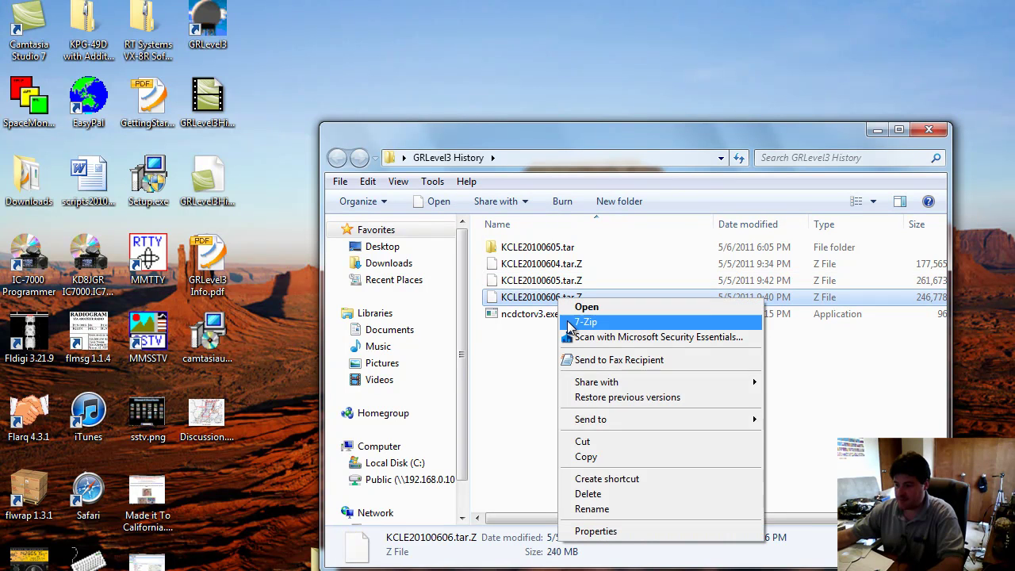
click(527, 359)
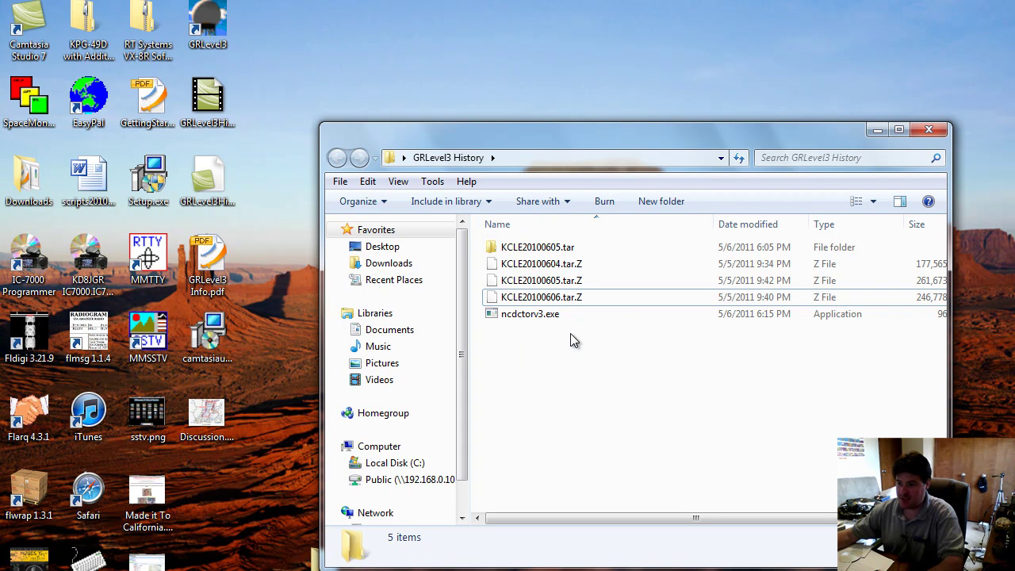
drag(575, 340, 521, 298)
Copy KCLE20100606.tar.Z and ncdctorv3.exe into a new History folder on the C: drive
right_click(521, 300)
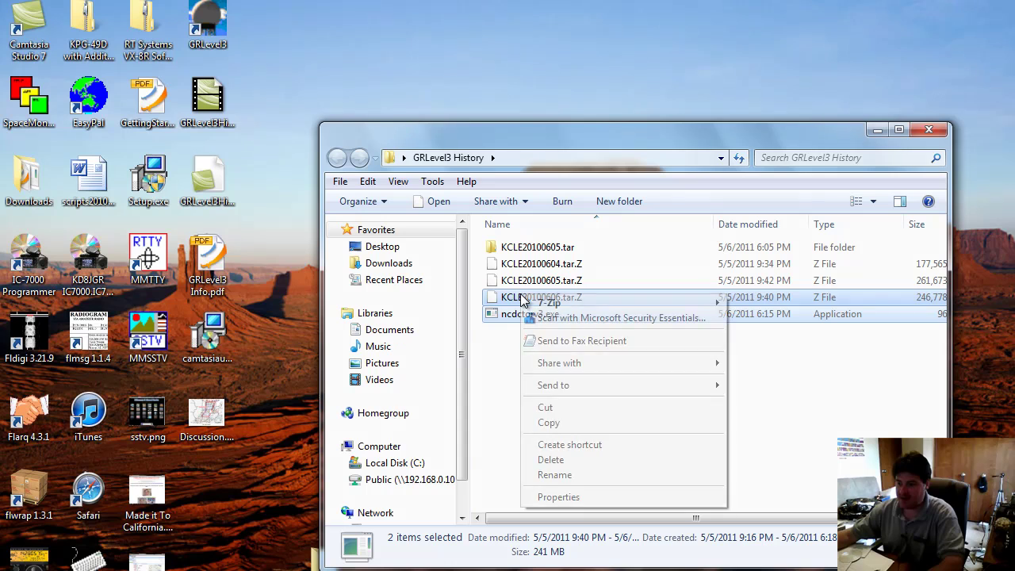
click(587, 423)
key(super)
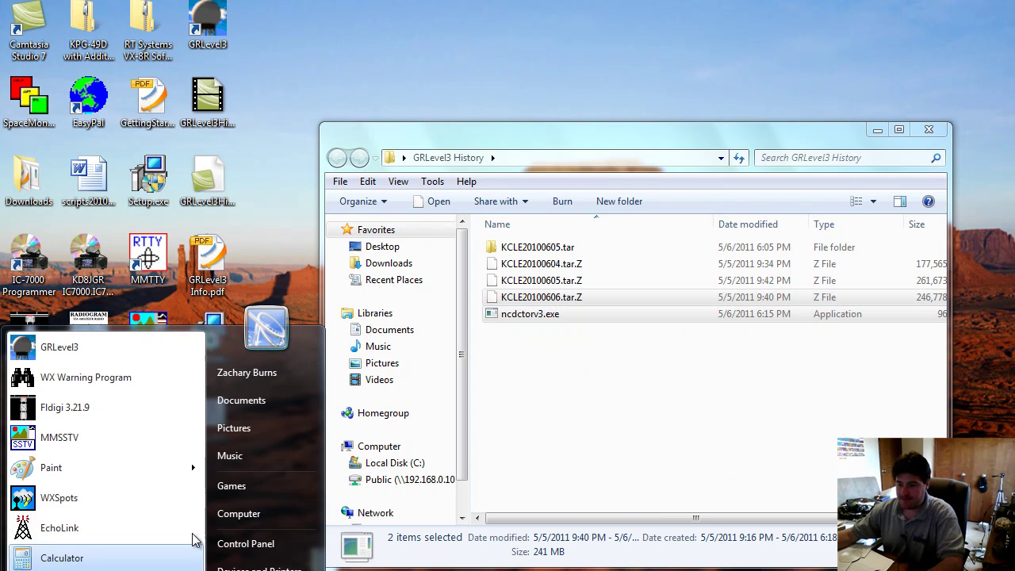
click(242, 513)
double_click(547, 242)
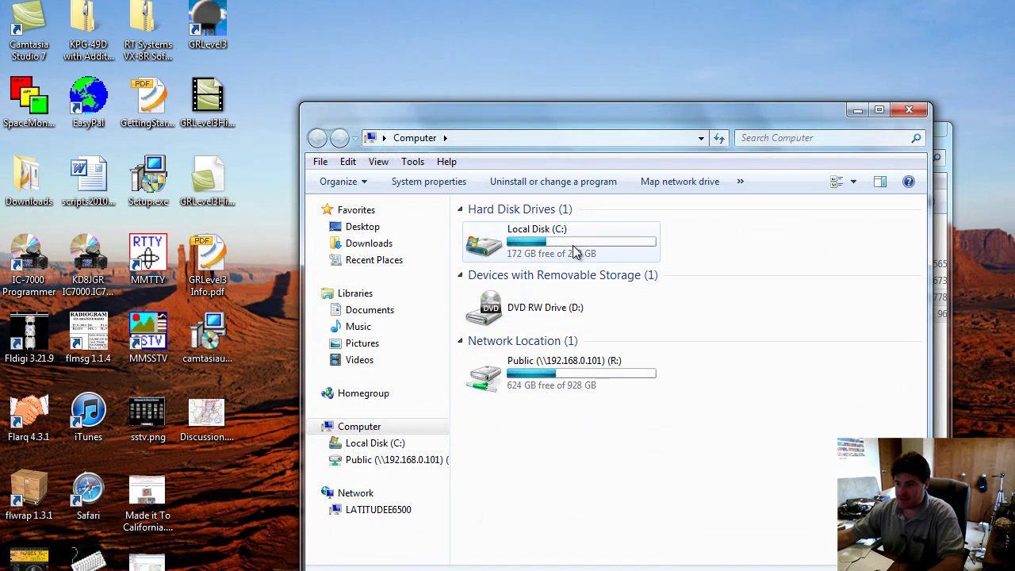
right_click(504, 464)
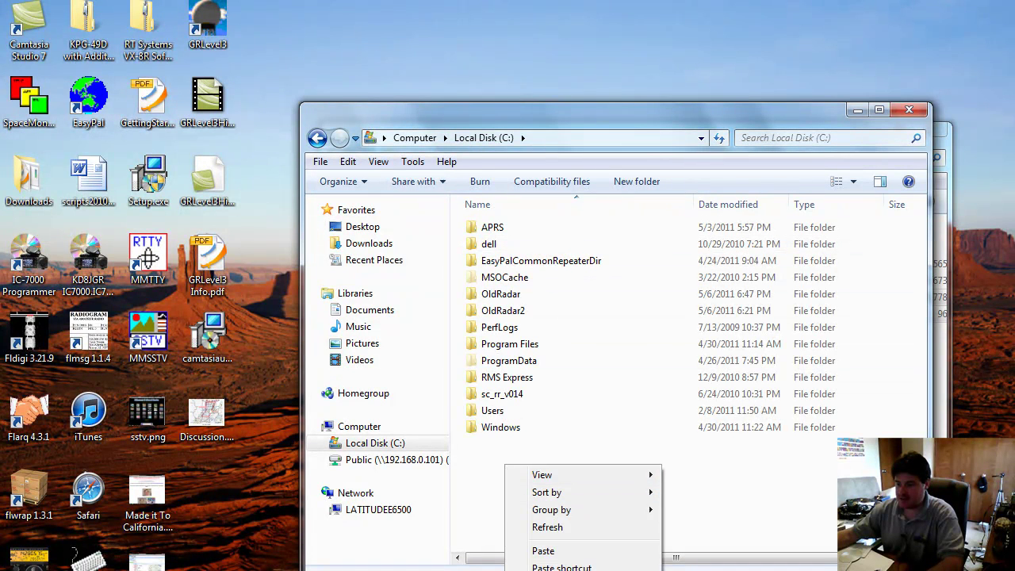
key(w)
key(f)
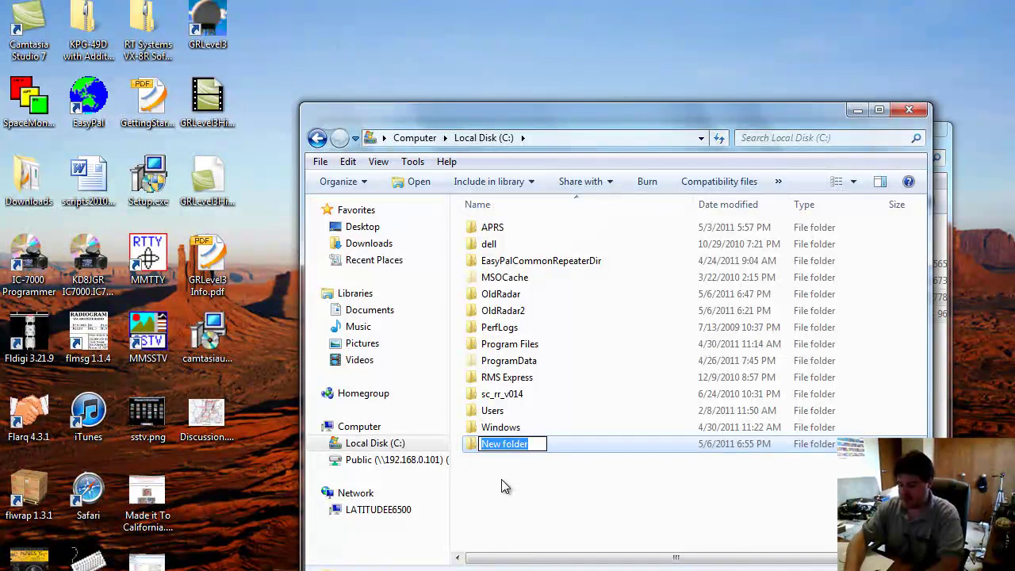
text(Histro)
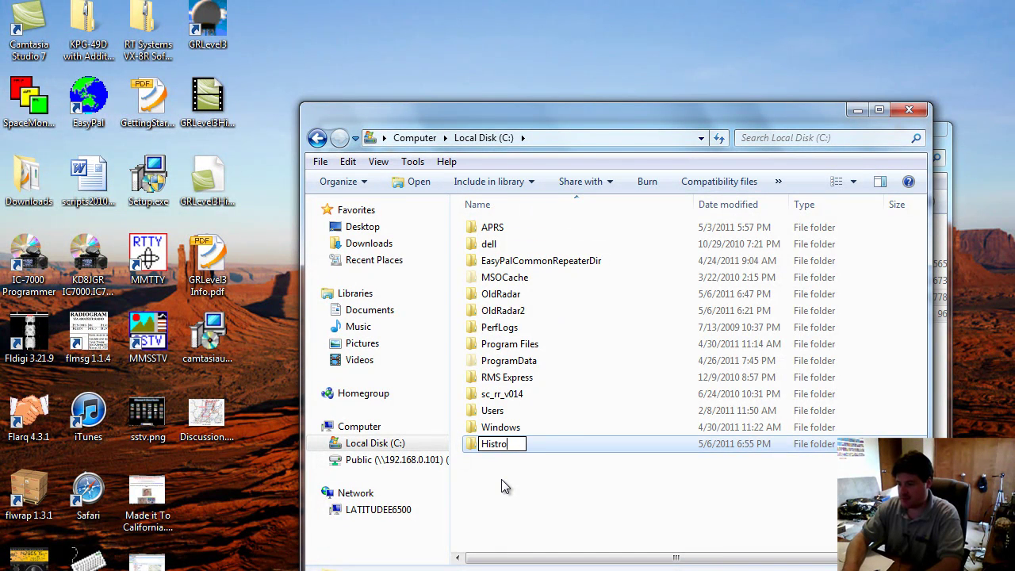
text(ry)
key(Return)
key(Return)
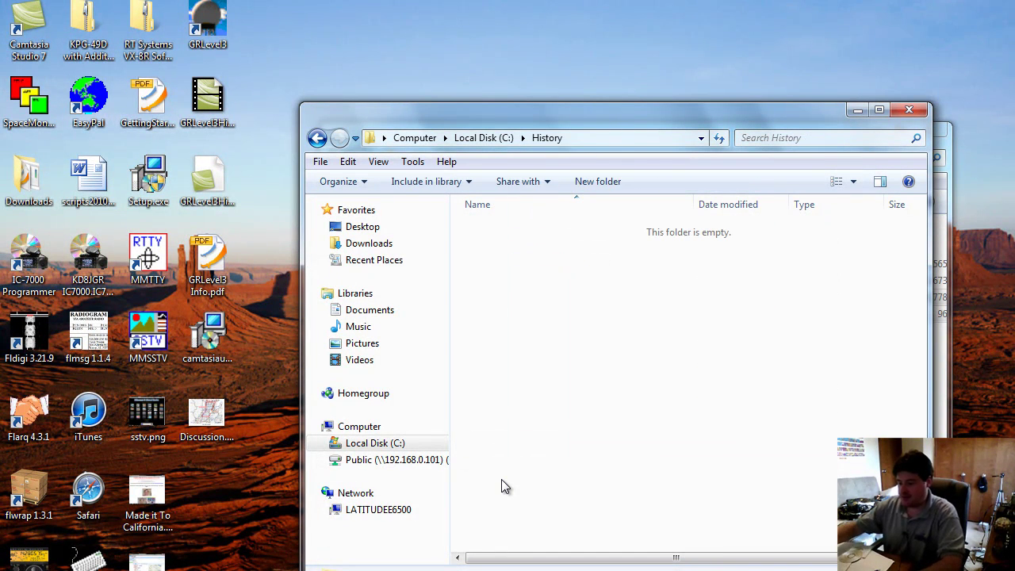
key(ctrl+v)
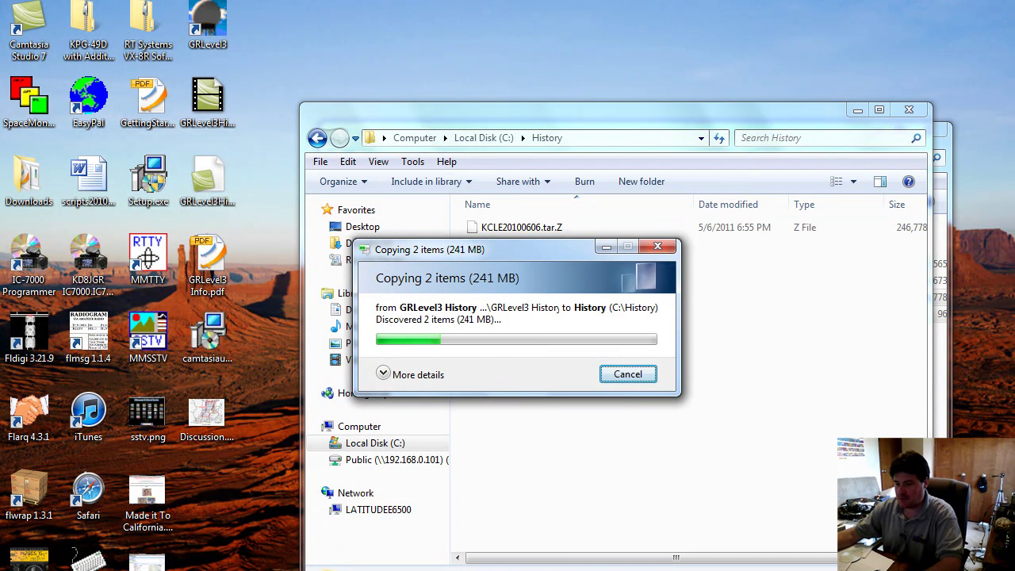
Start a Command Prompt window from the Start menu search
key(super)
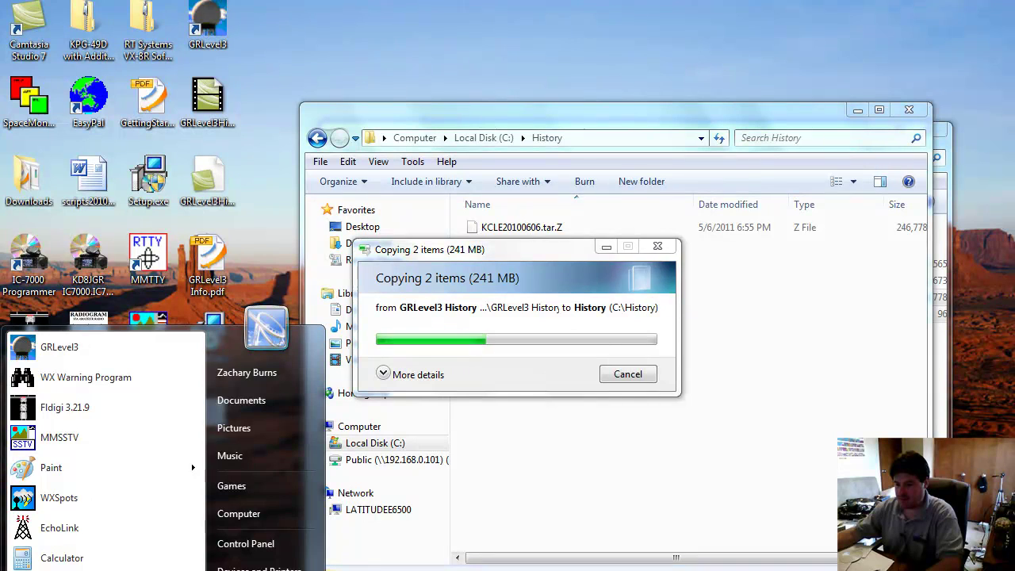
text(grlevel3)
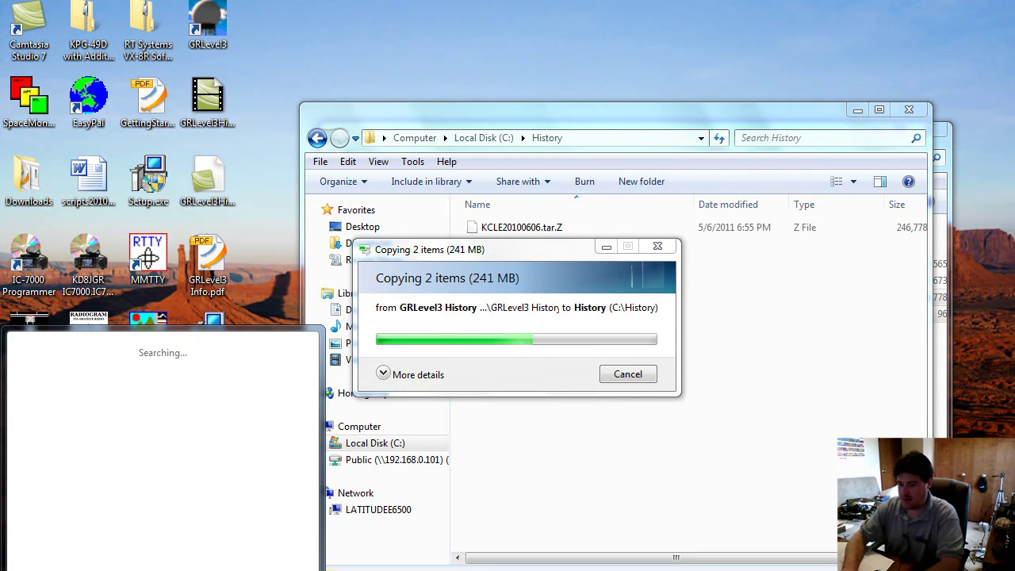
key(Return)
Change to C:\History and run ncdctorv3 on KCLE20100606.tar.Z, answering y to continue
text(cd \)
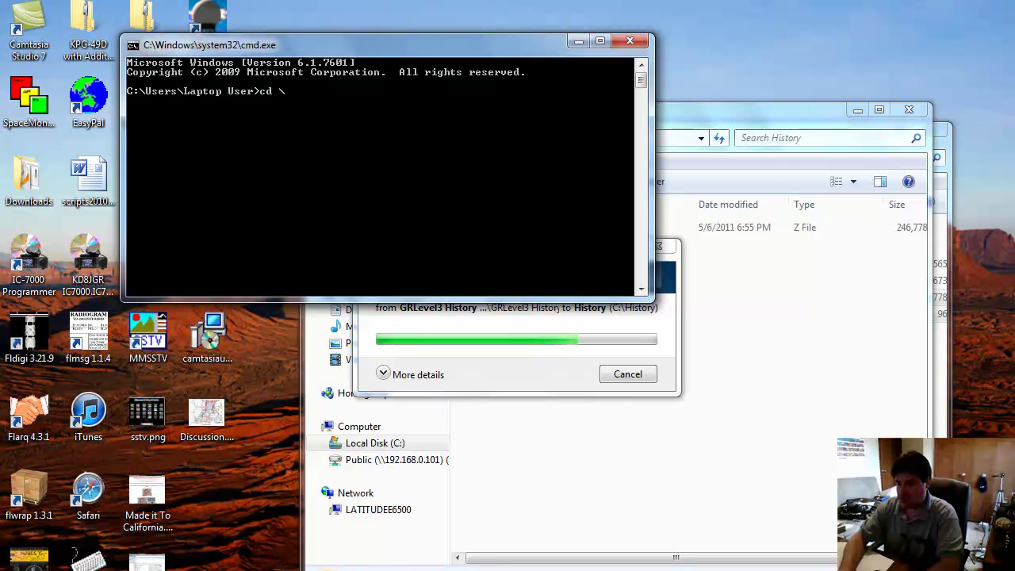
key(Return)
text(dc hi)
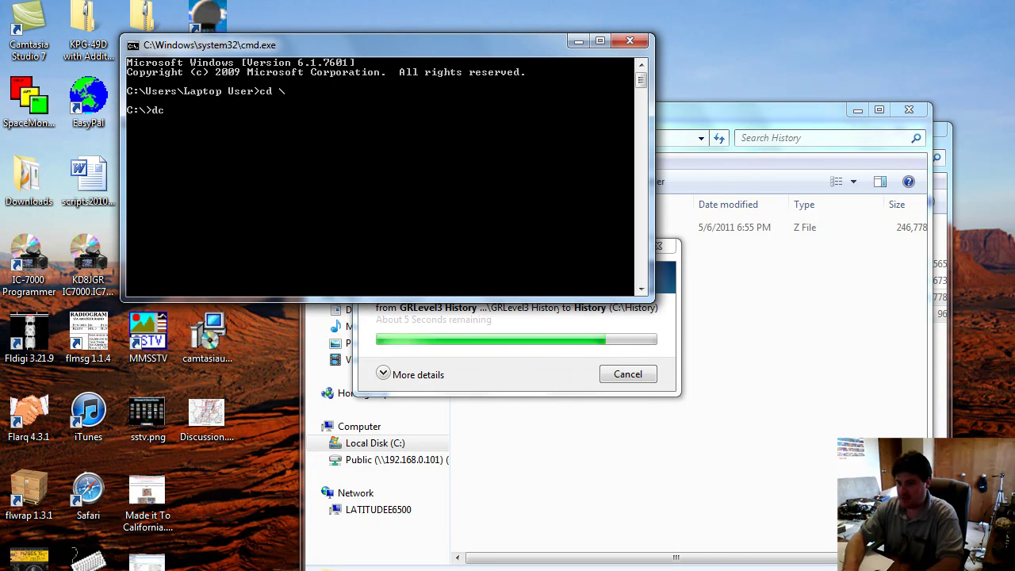
key(BackSpace)
key(BackSpace)
key(BackSpace)
key(BackSpace)
key(BackSpace)
text(cd history)
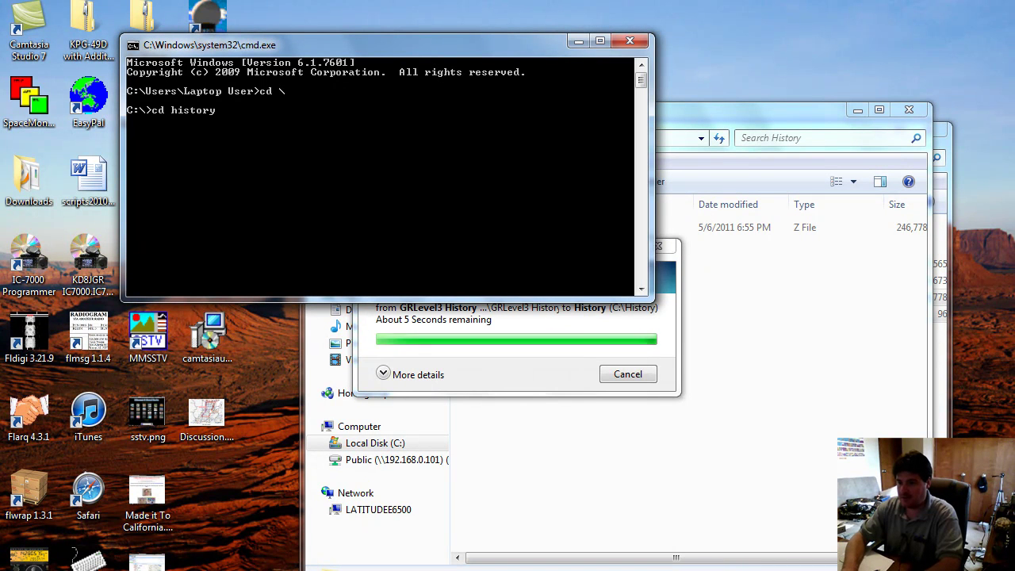
key(Return)
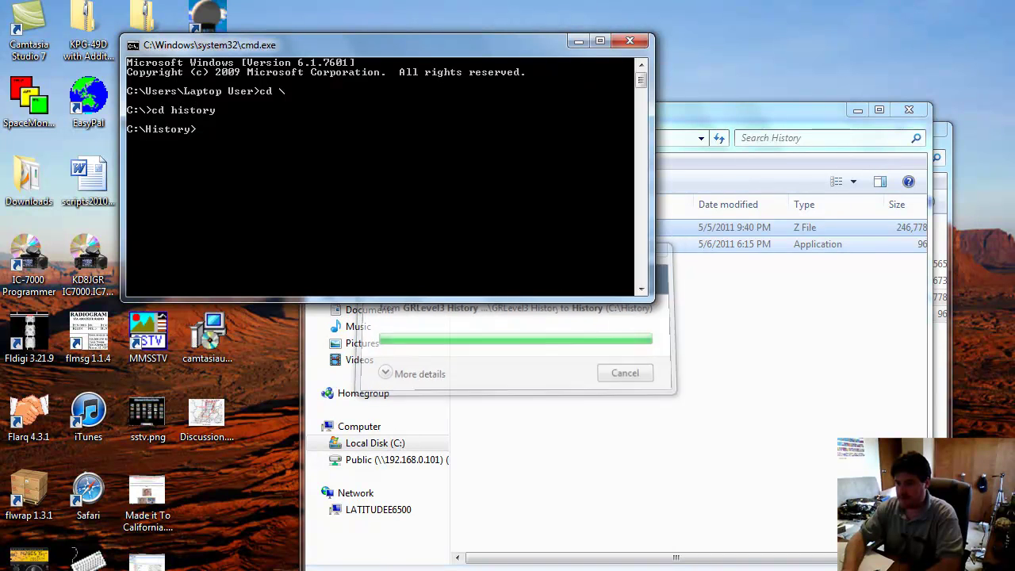
text(ncdctorv3.exe kcle)
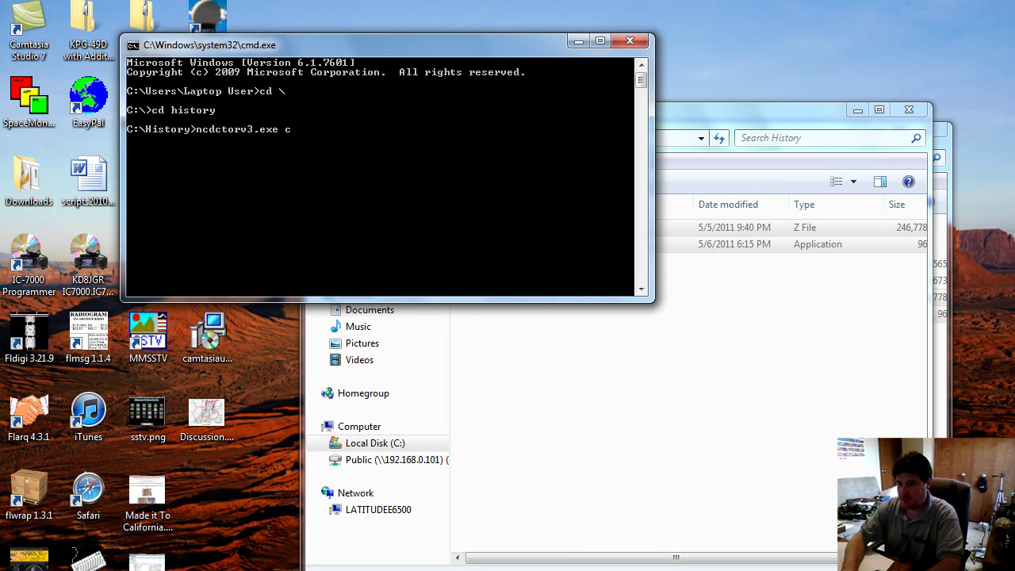
key(Tab)
key(Return)
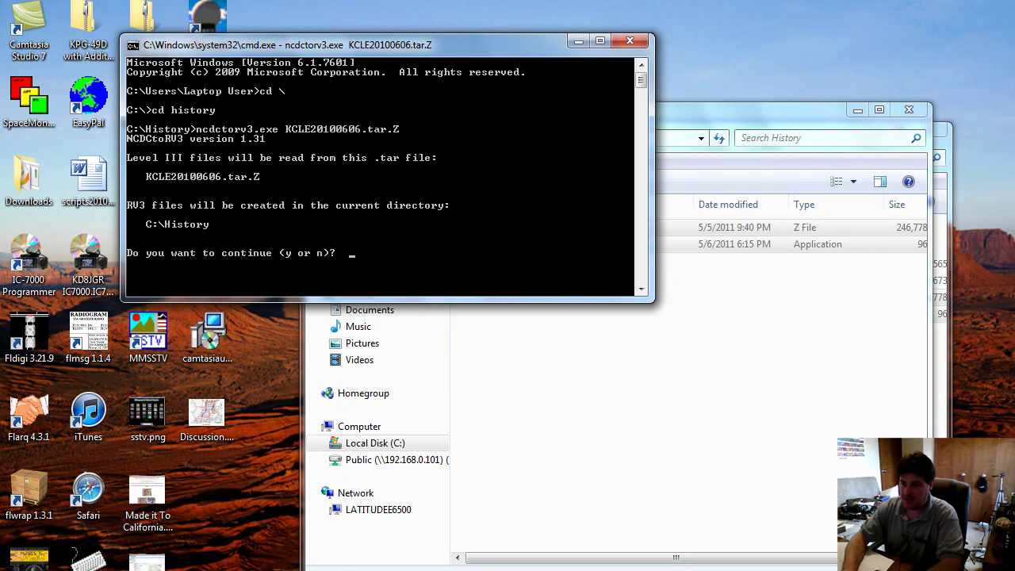
text(y)
key(Return)
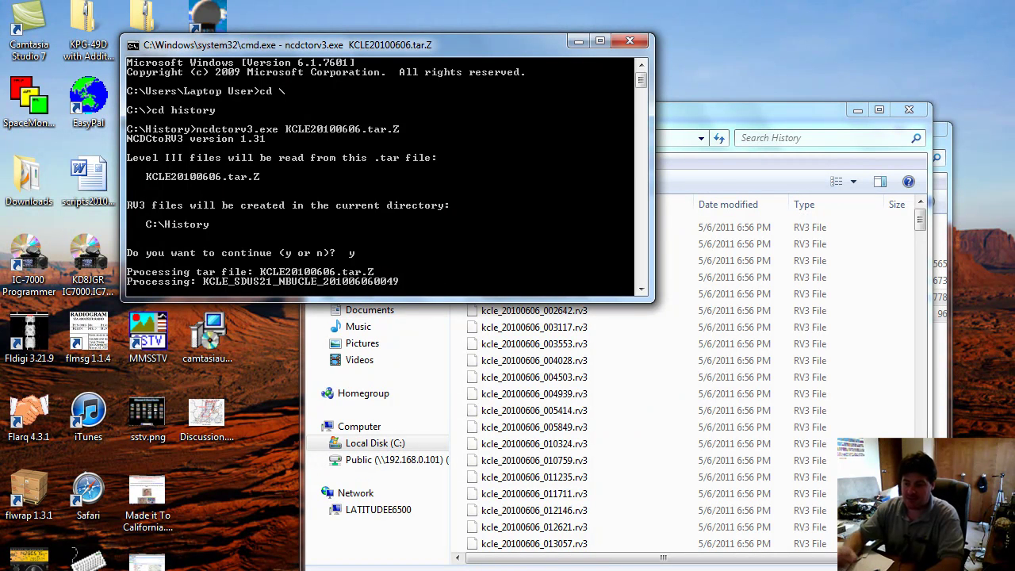
Check the generated kcle_20100606 rv3 files in Explorer, then minimize the console
click(620, 463)
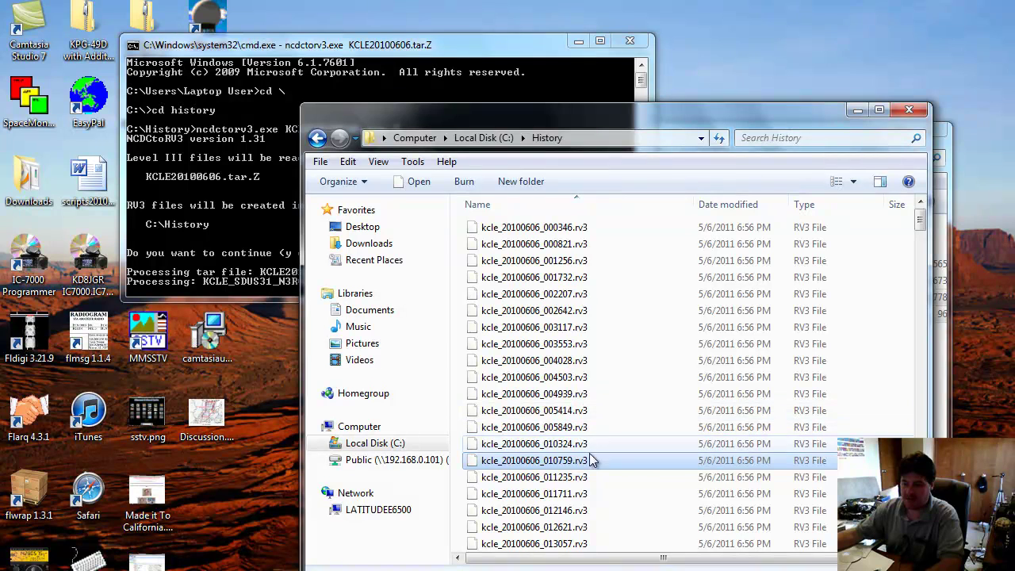
click(242, 260)
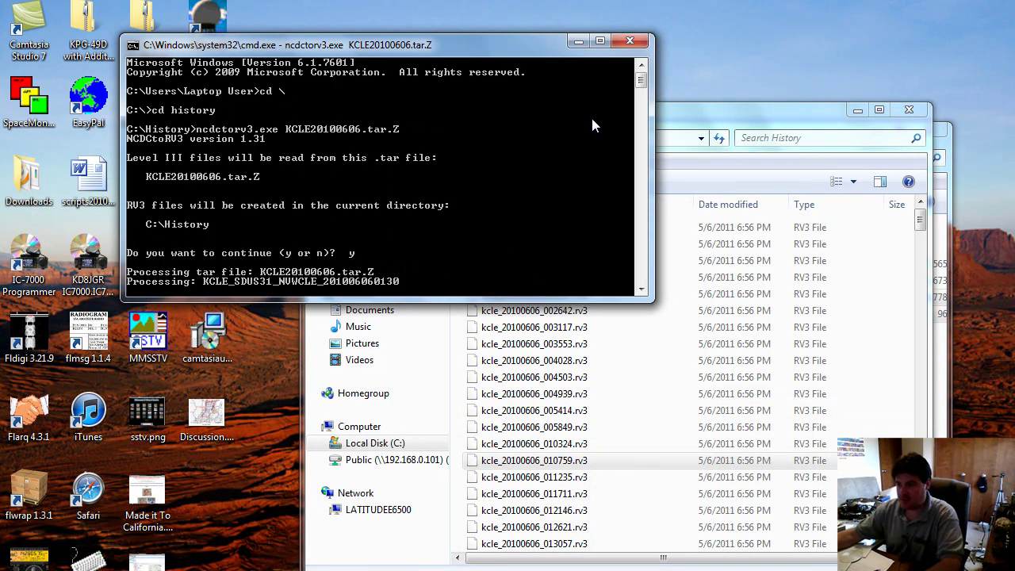
click(572, 43)
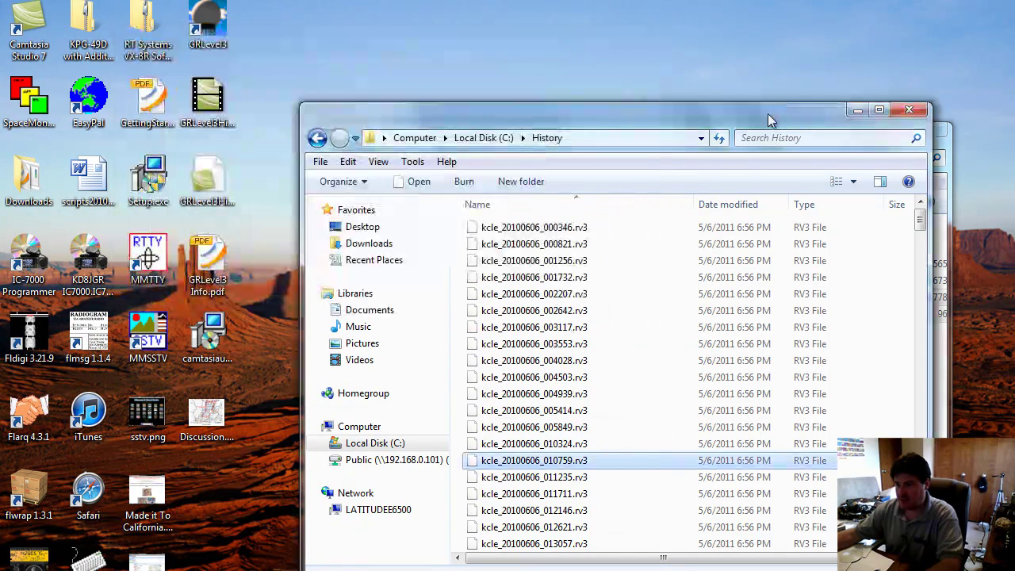
Minimize both Explorer windows, restore GRLevel3 and bring up the OldRadar folder
click(862, 115)
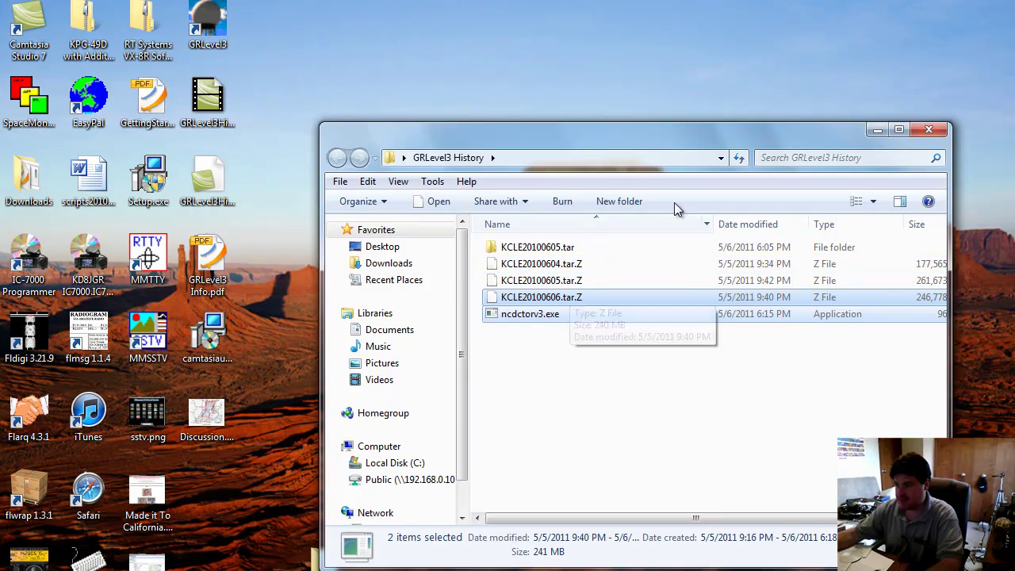
click(878, 131)
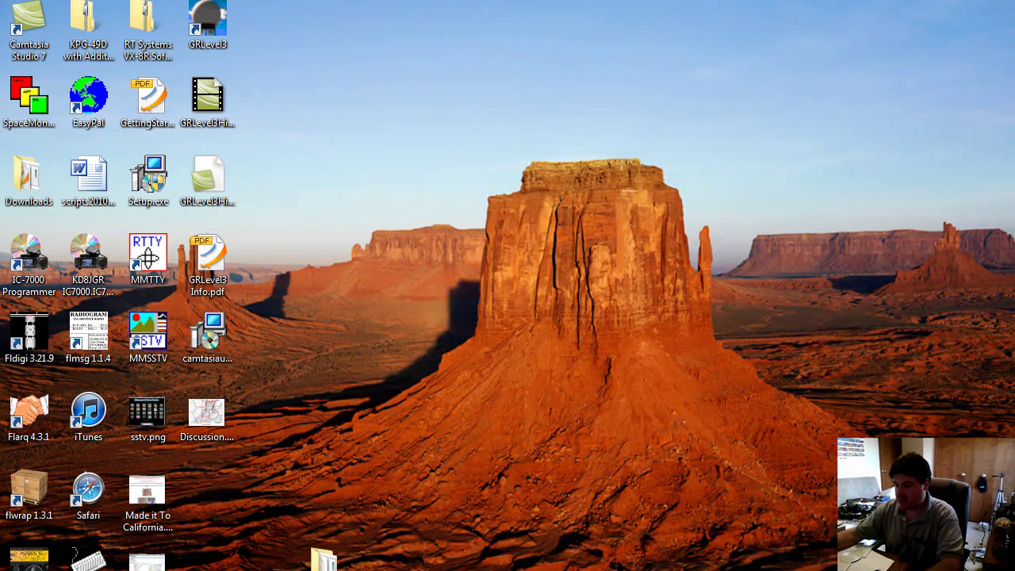
click(666, 559)
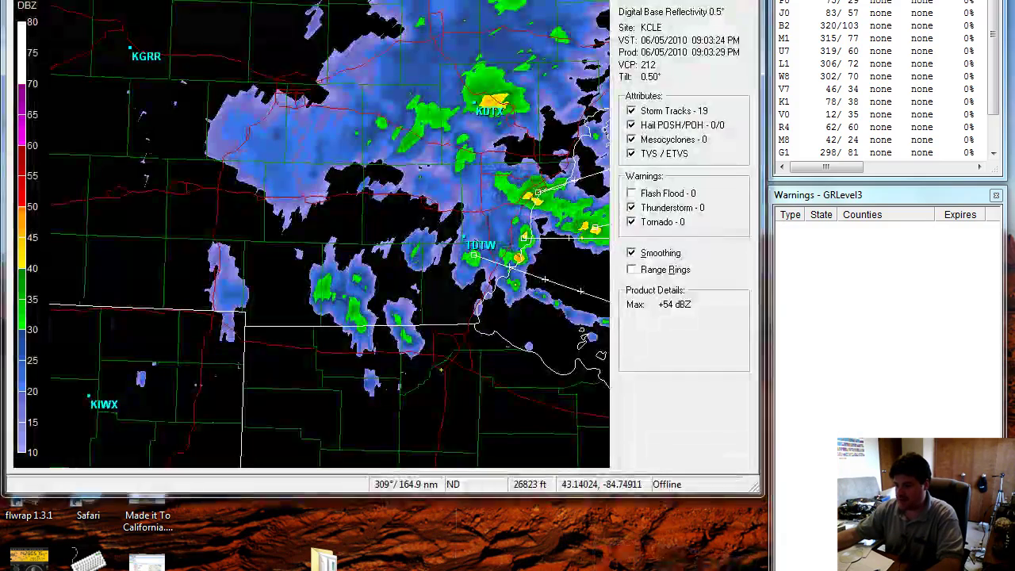
mouse_move(634, 559)
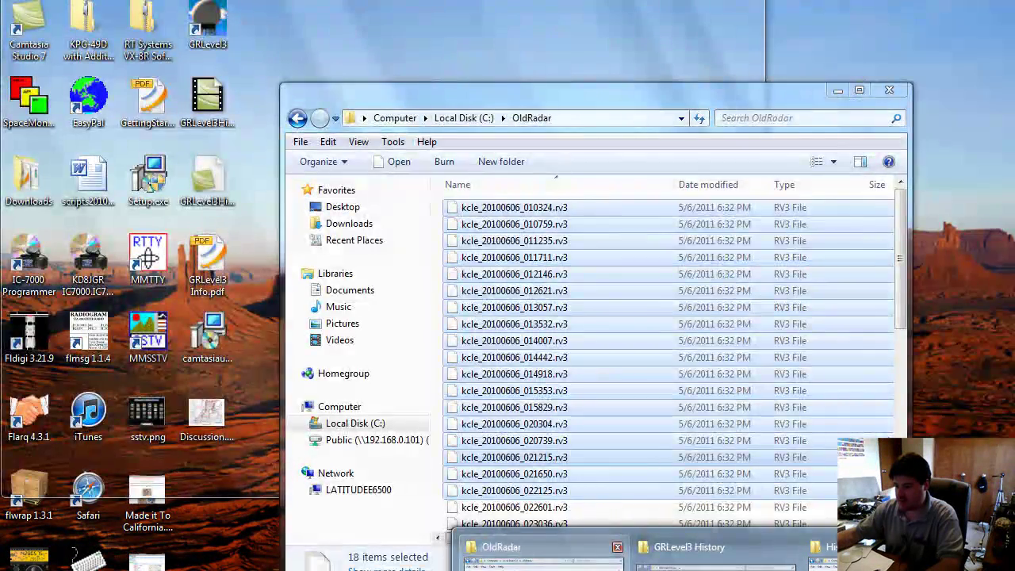
click(544, 559)
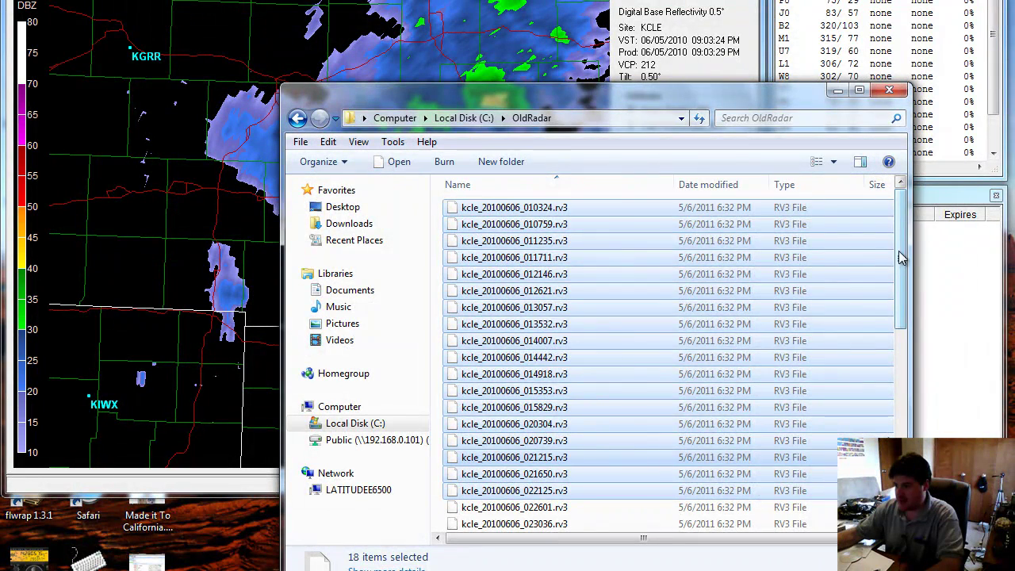
Drag the selected rv3 files from OldRadar onto the GRLevel3 radar map to load them
drag(716, 104, 757, 158)
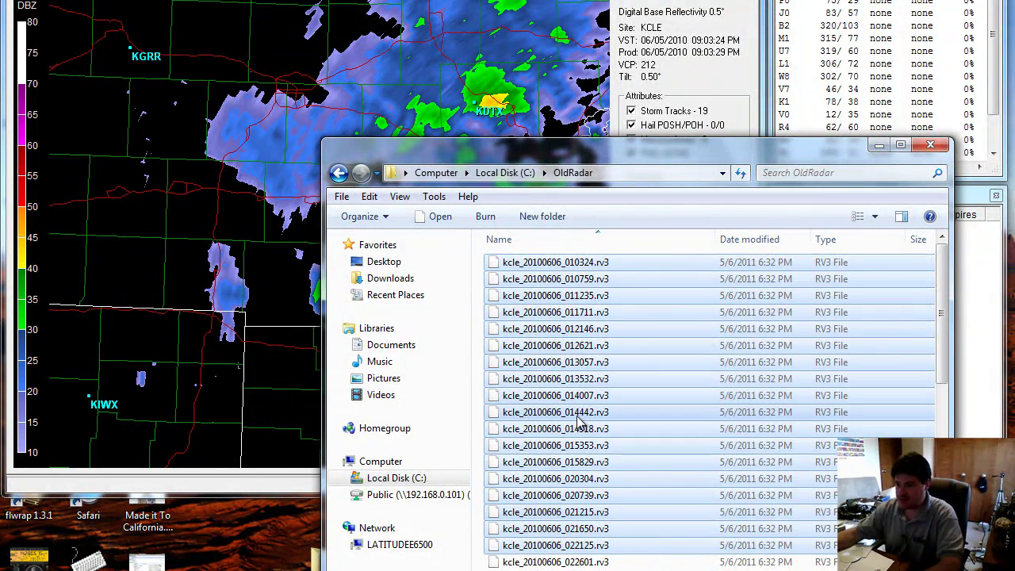
drag(579, 420, 301, 364)
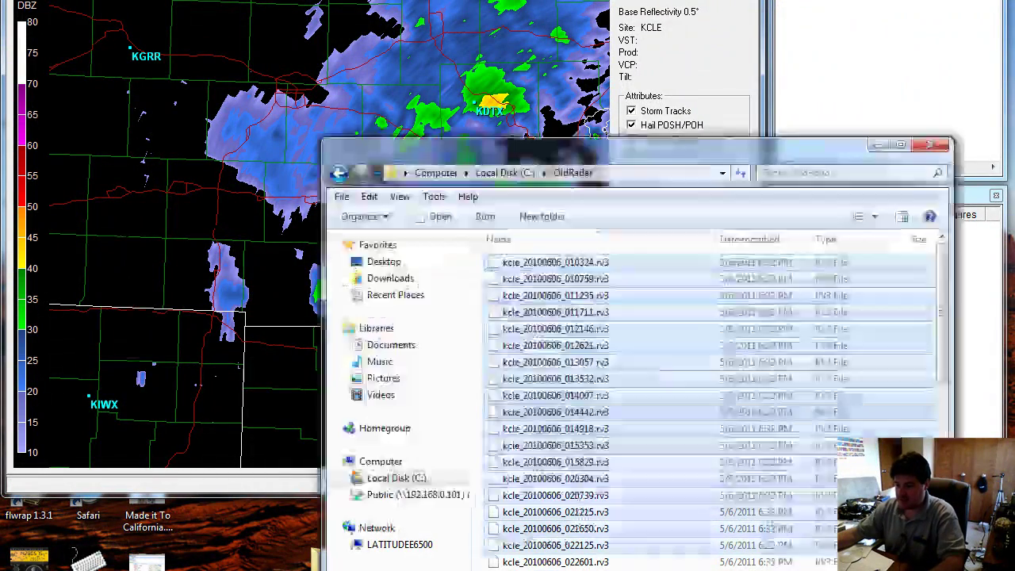
click(535, 542)
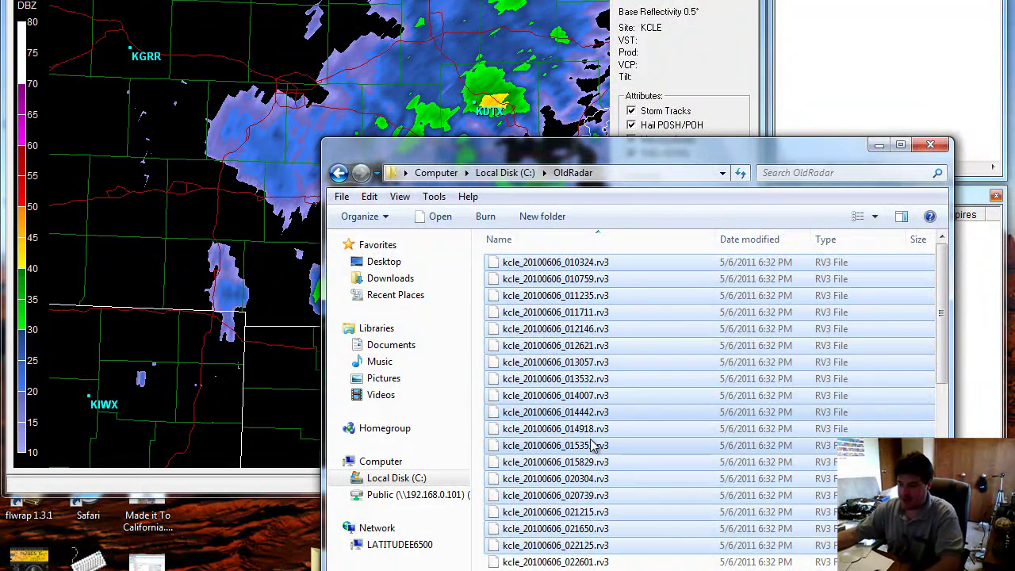
scroll(596, 448, down, 1)
scroll(597, 450, up, 1)
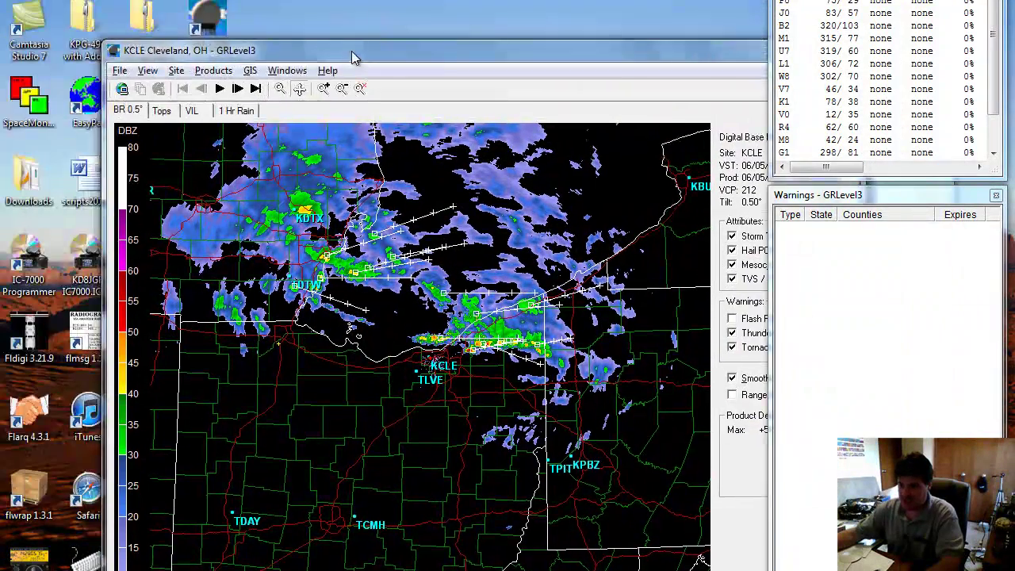
Move the radar window fully on screen and start the KCLE reflectivity loop animating
drag(351, 56, 262, 28)
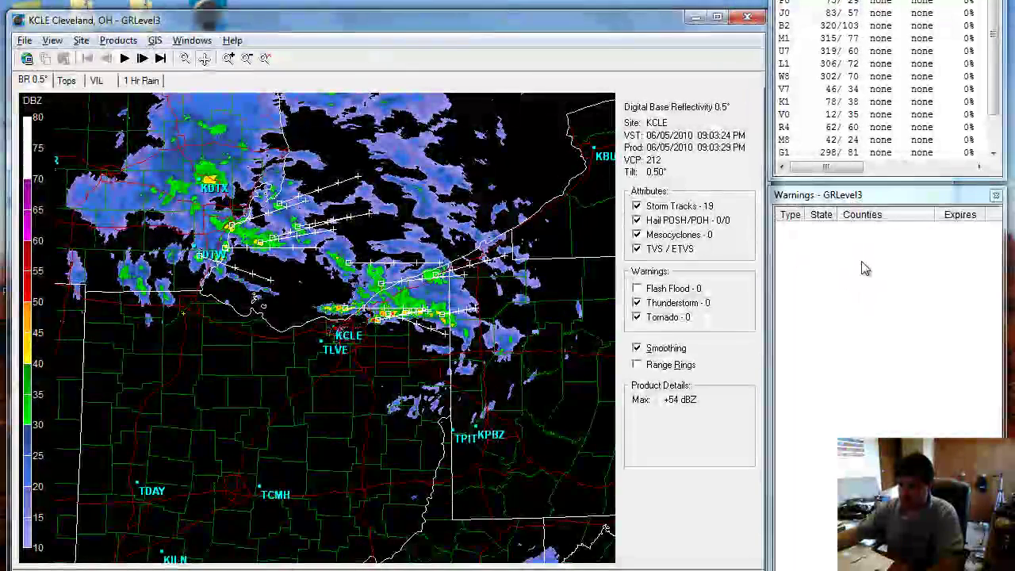
click(864, 268)
click(127, 58)
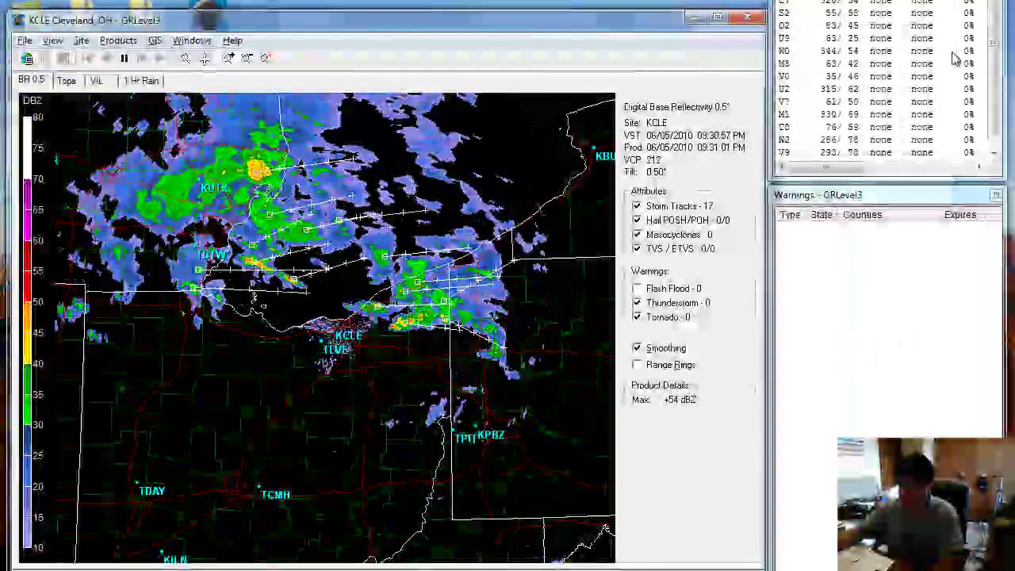
click(996, 194)
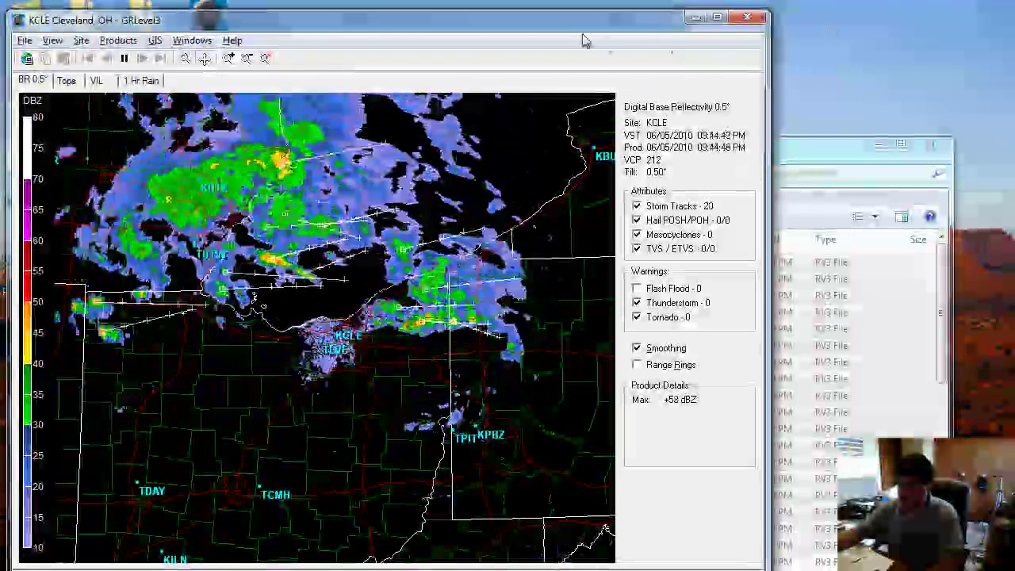
Pause the loop, return to the 09:03 PM first frame, and play it again
drag(584, 32, 641, 18)
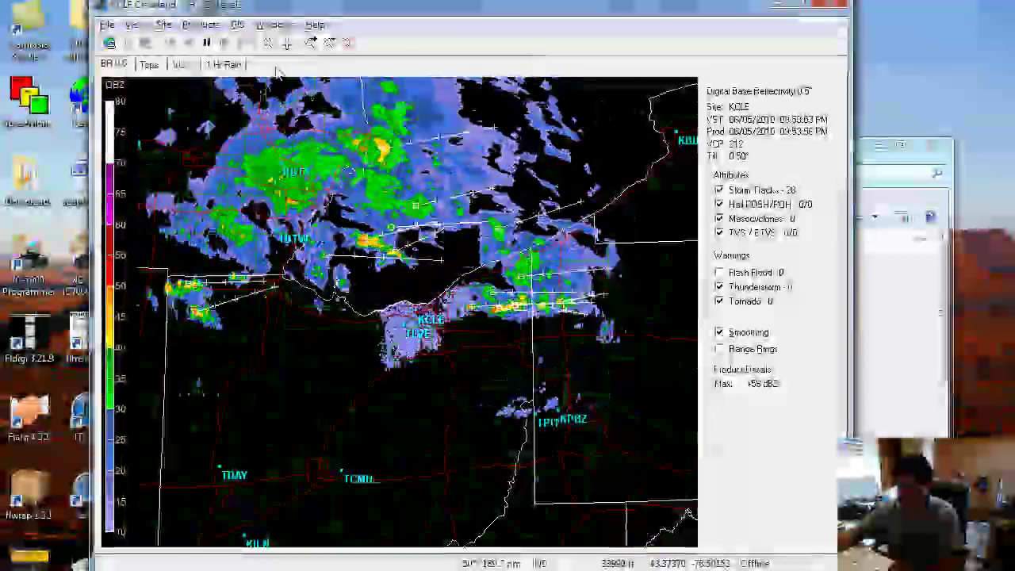
click(206, 42)
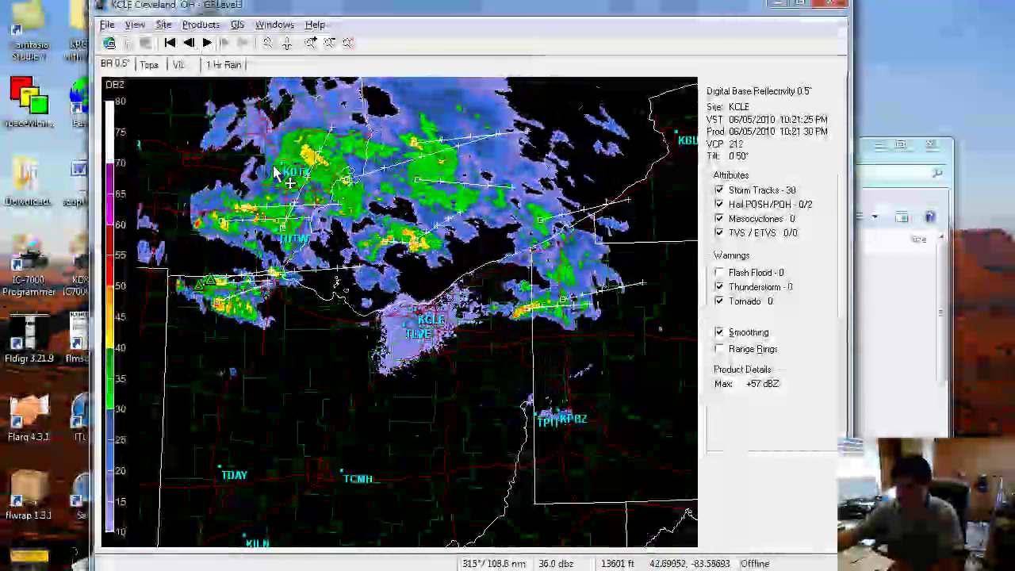
click(170, 43)
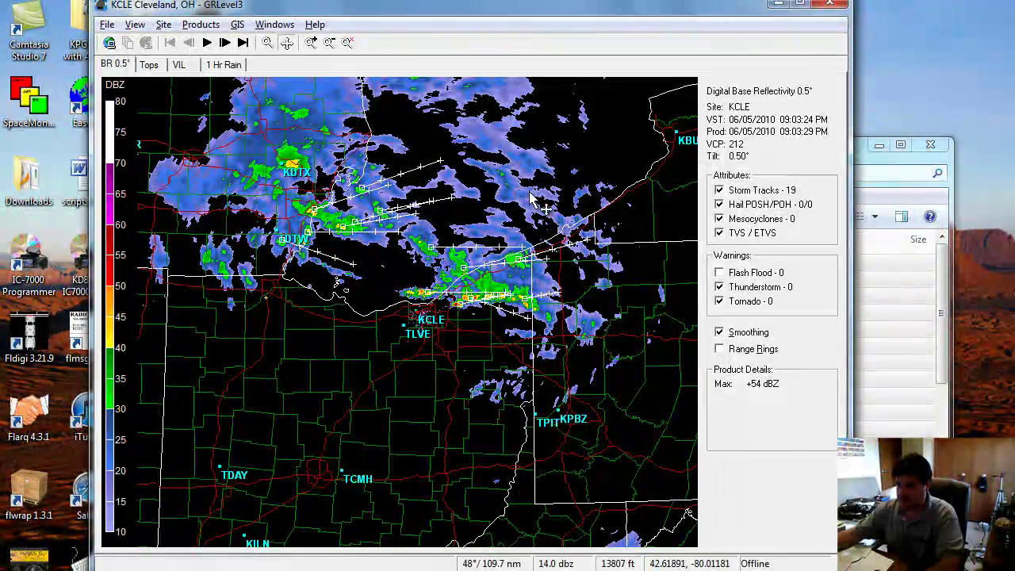
click(208, 43)
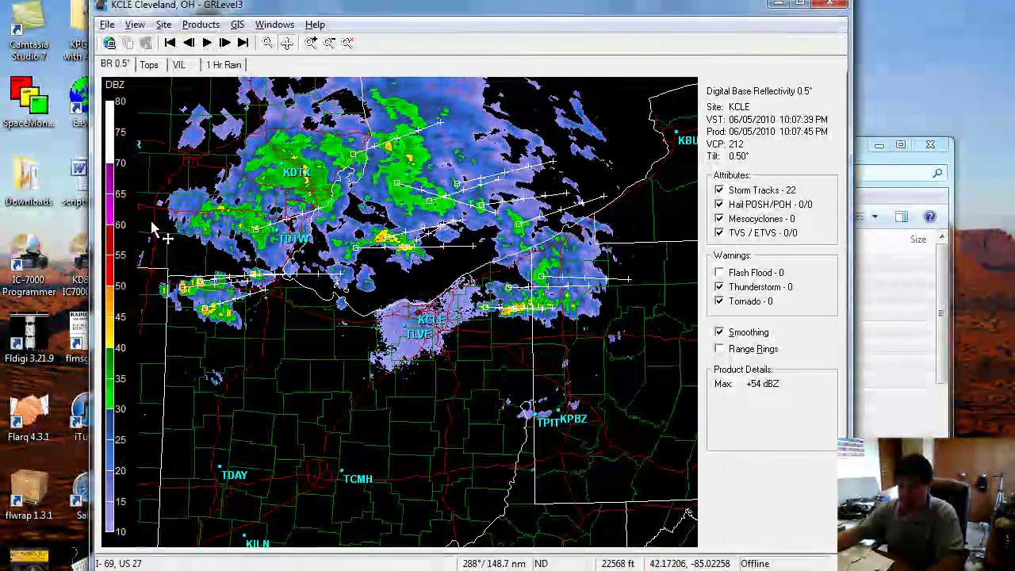
Zoom on the Bryan–Napoleon storms, pause at 10:07 PM, and show Digital Echo Tops
scroll(211, 318, up, 3)
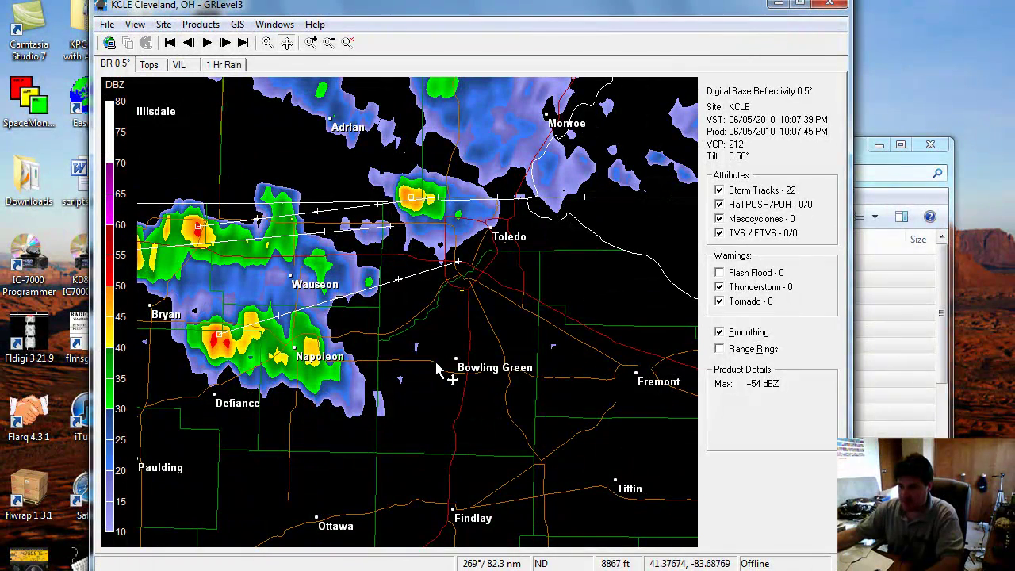
drag(267, 393, 350, 405)
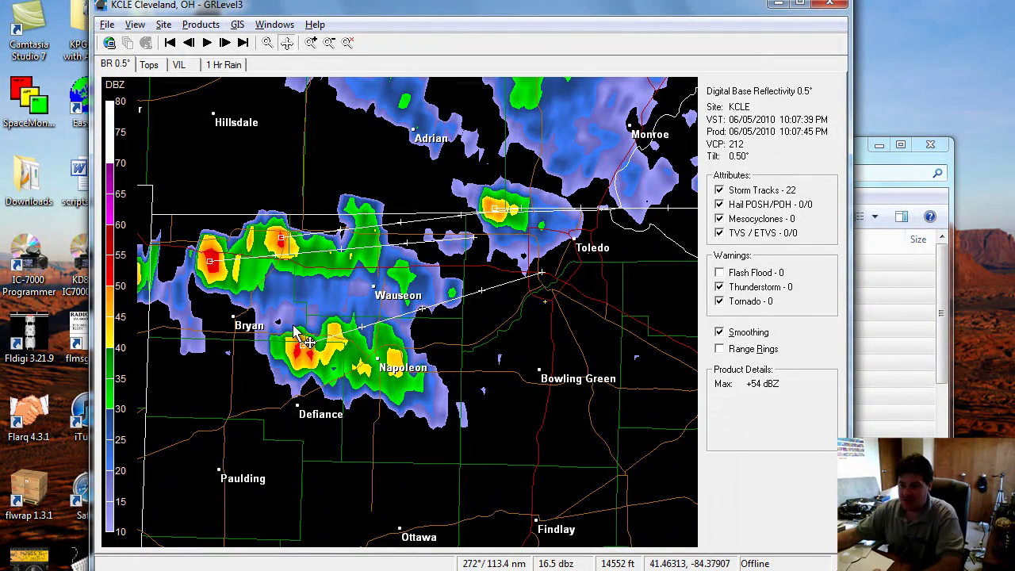
click(206, 44)
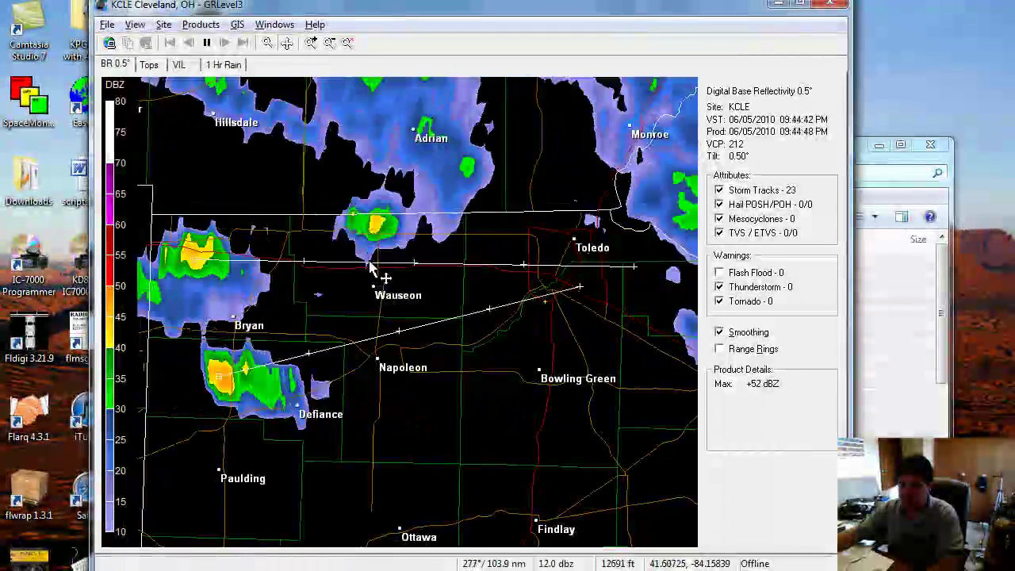
click(206, 42)
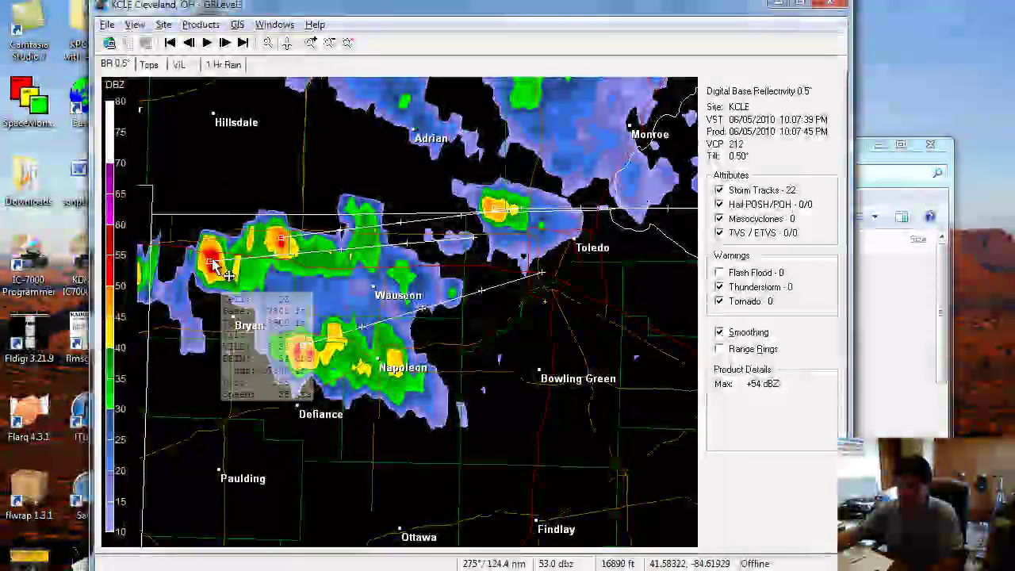
mouse_move(211, 264)
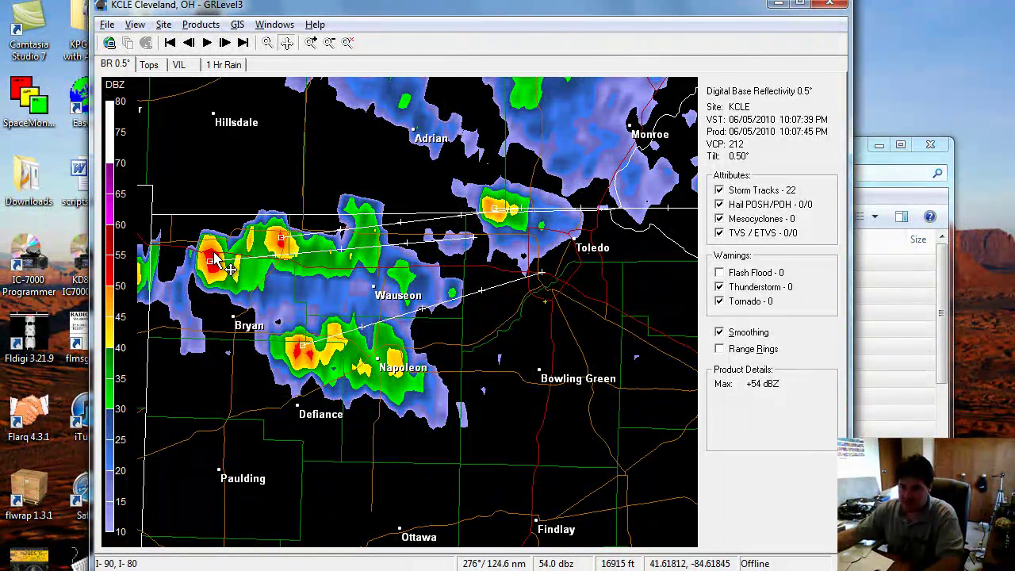
click(148, 64)
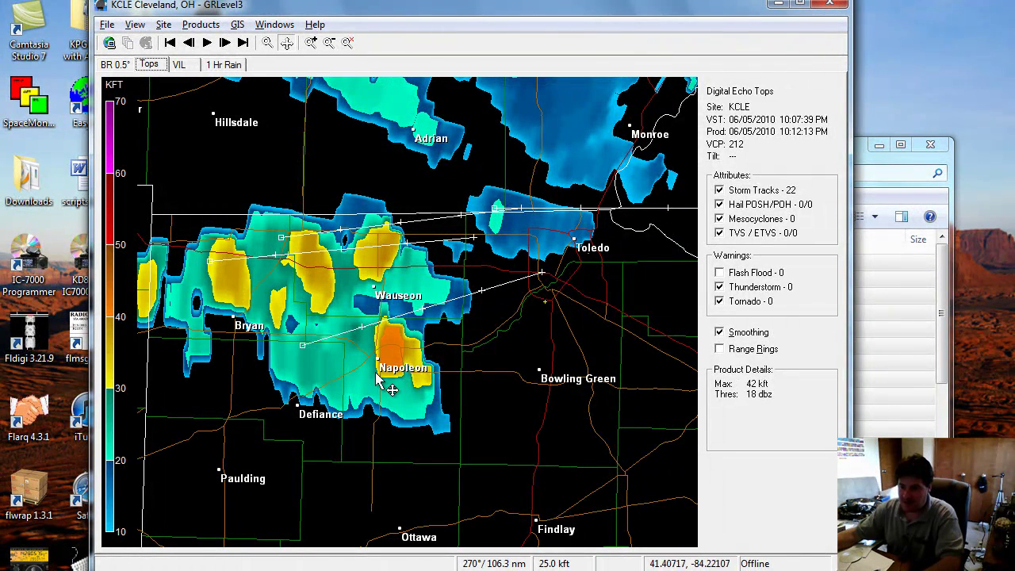
Step forward through the 10:12 and 10:16 PM scans to the final 10:21 PM scan
click(225, 43)
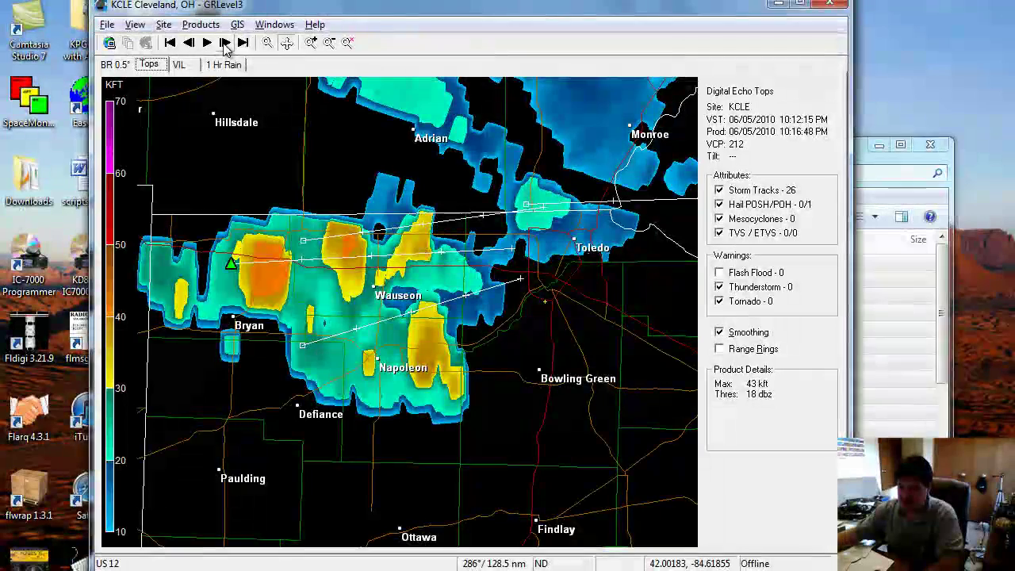
click(225, 43)
click(225, 43)
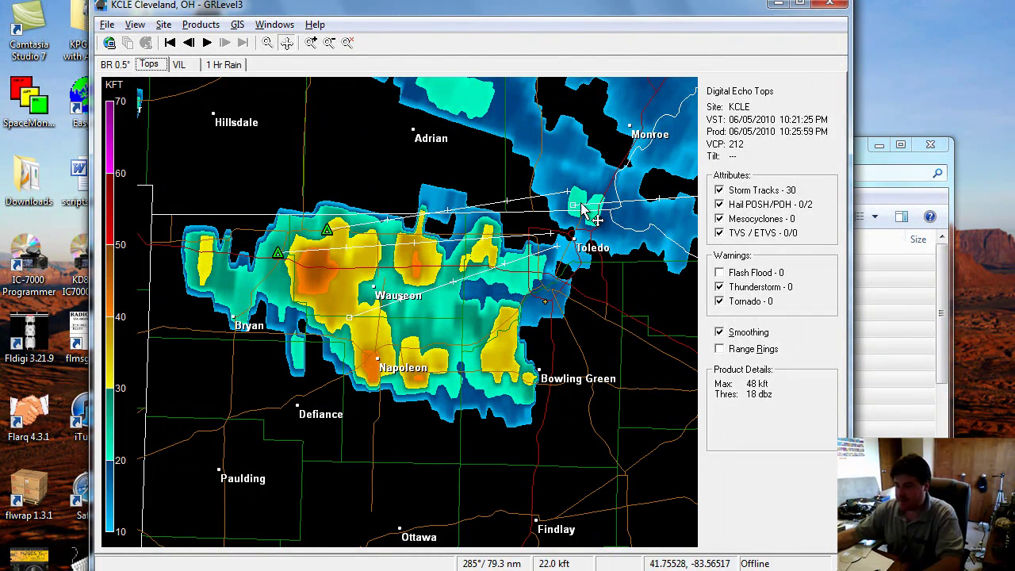
View the storms as VIL and 1 Hr Rain, then animate the BR 0.5° loop
click(193, 66)
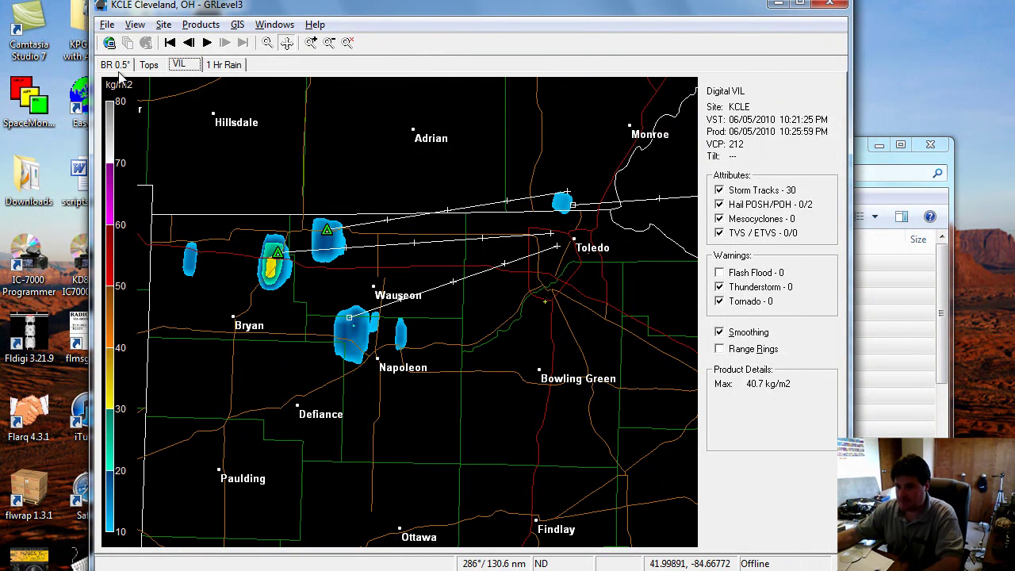
click(223, 65)
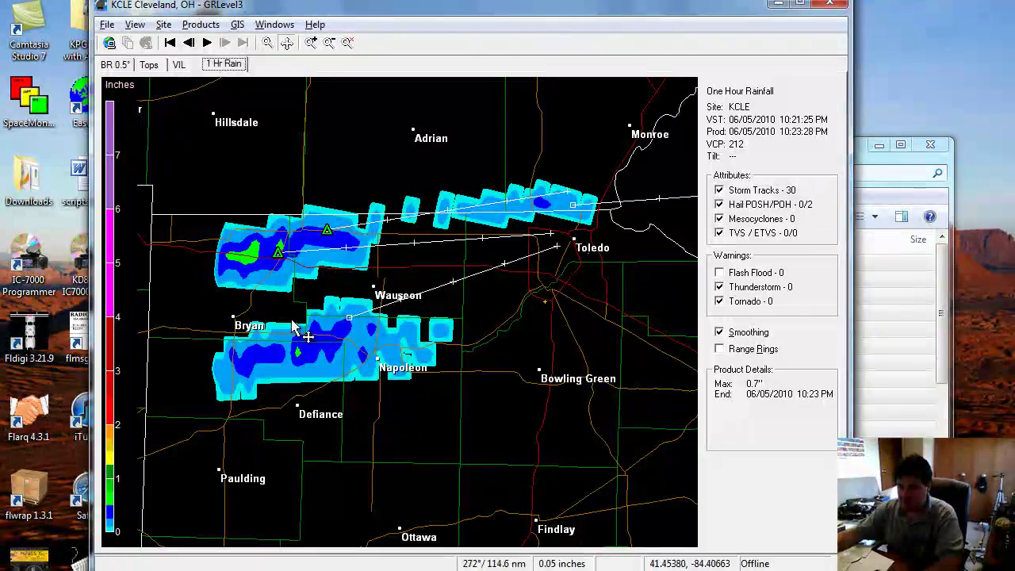
click(119, 65)
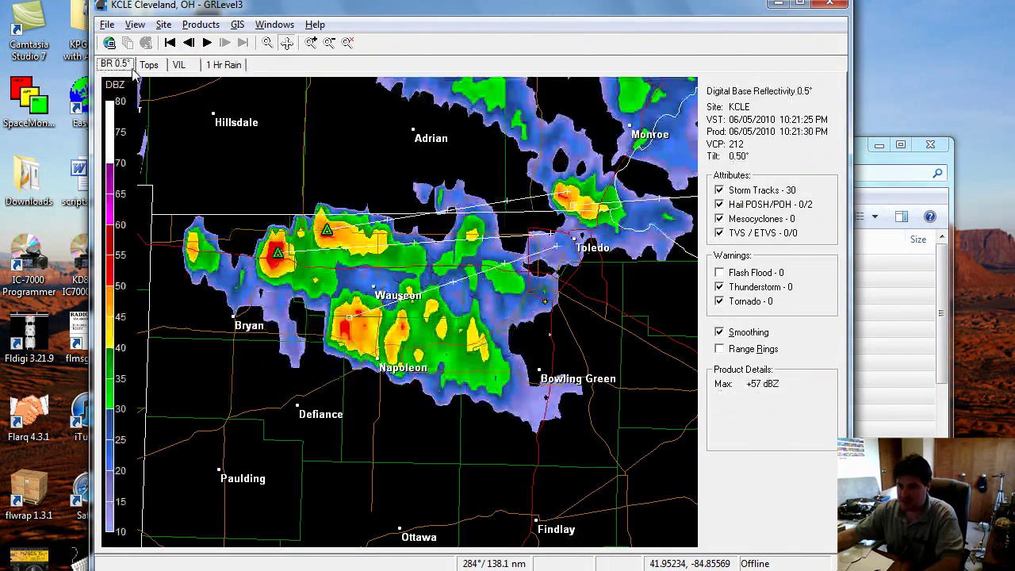
click(207, 43)
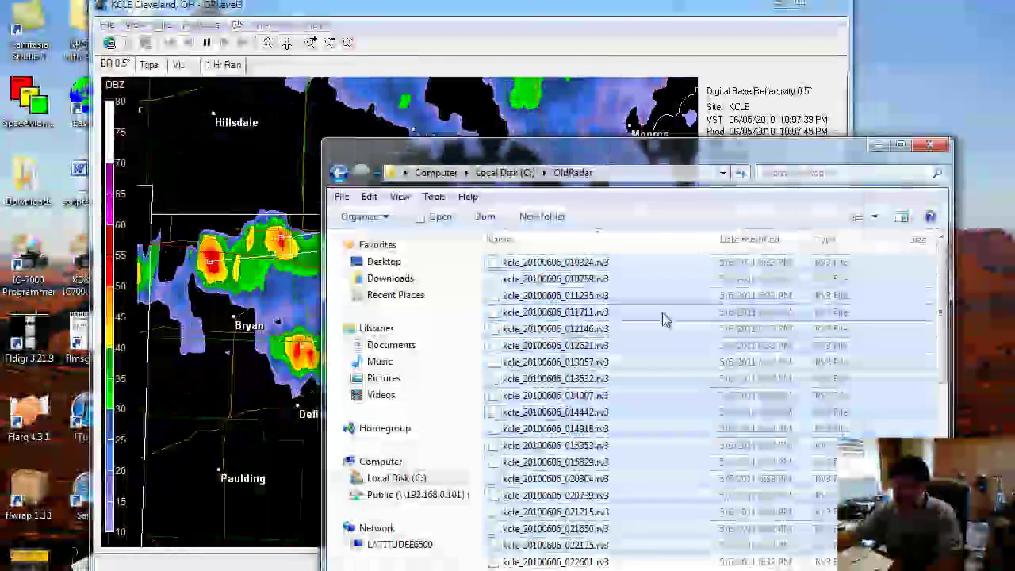
Load the ten KCLE radar files 025334 through 033452 onto the GRLevel3 map
shift+click(645, 369)
scroll(623, 403, down, 2)
click(572, 377)
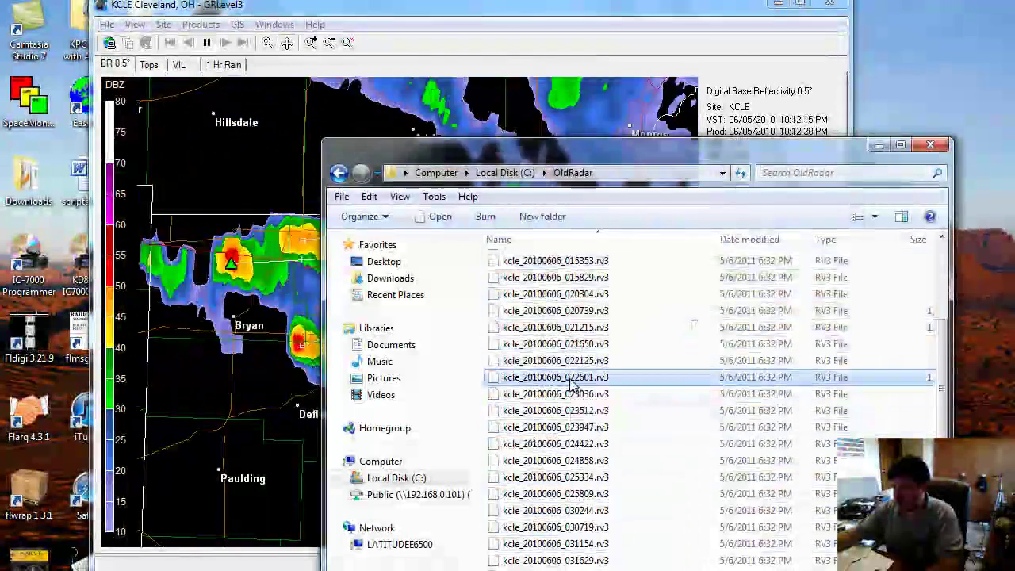
scroll(579, 429, down, 5)
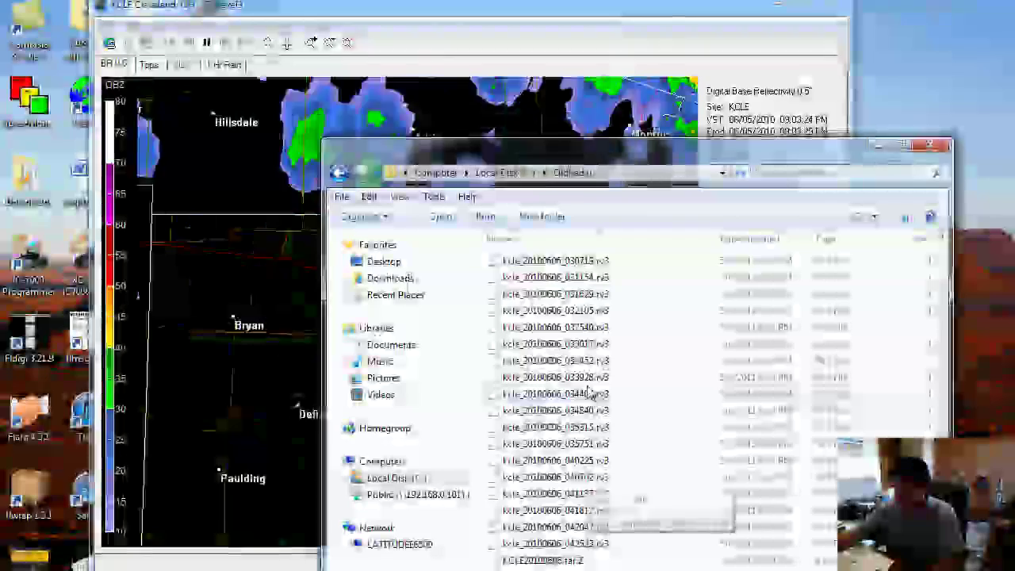
scroll(583, 408, up, 1)
shift+click(583, 408)
drag(583, 407, 278, 399)
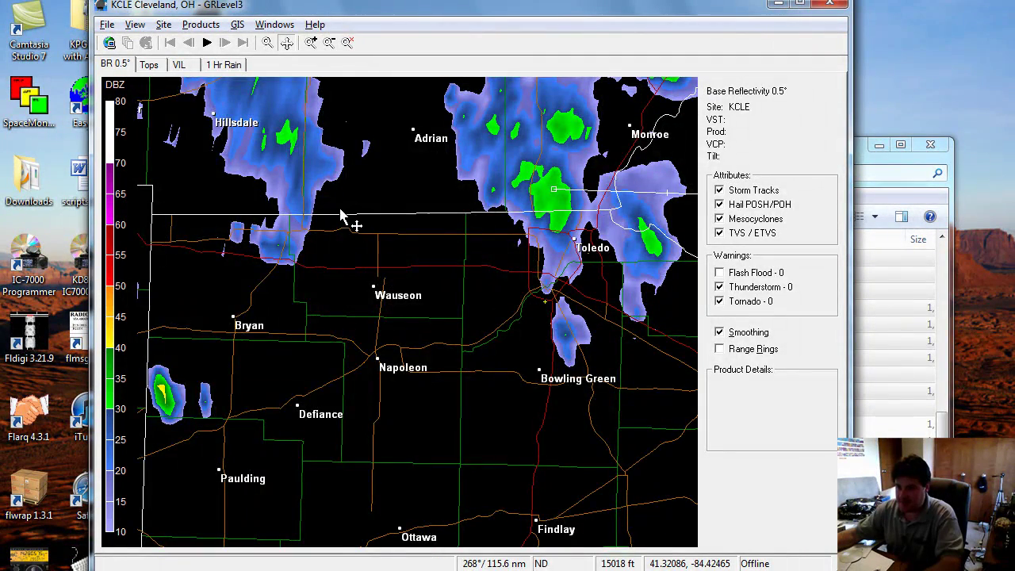
Zoom and centre the map on Toledo, then step forward to the 10:44 PM scan
scroll(311, 262, up, 3)
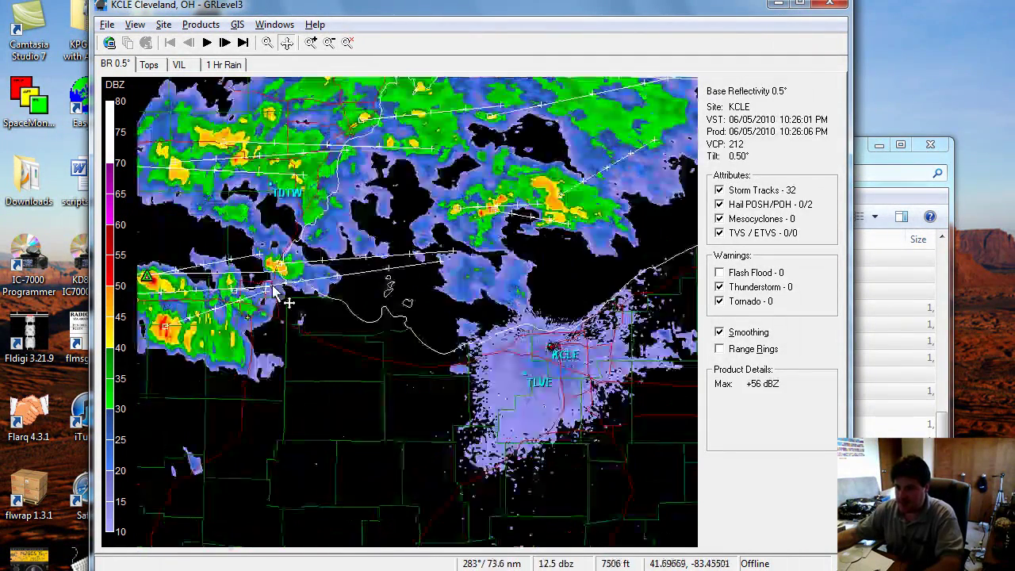
drag(273, 314, 421, 310)
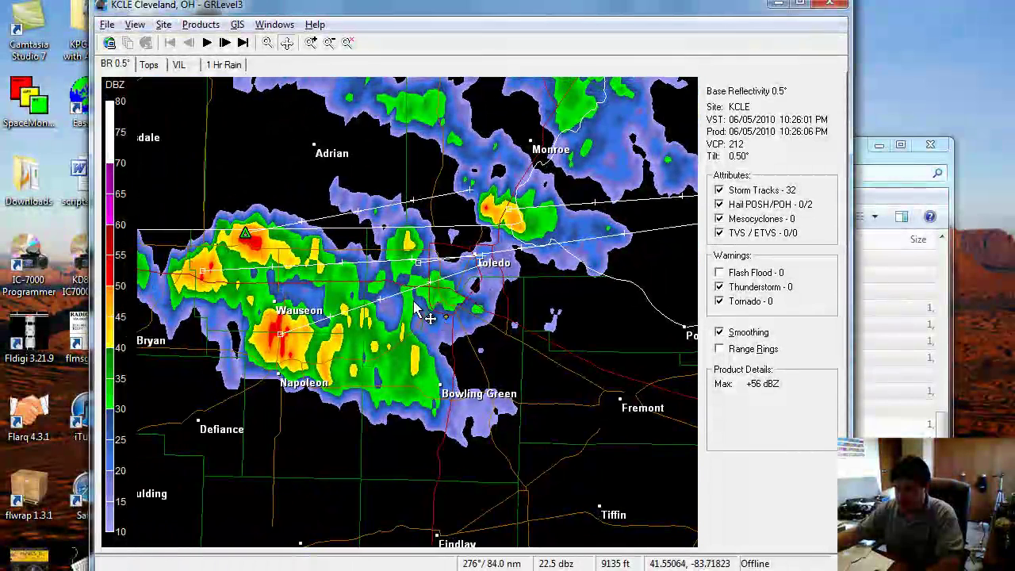
click(225, 43)
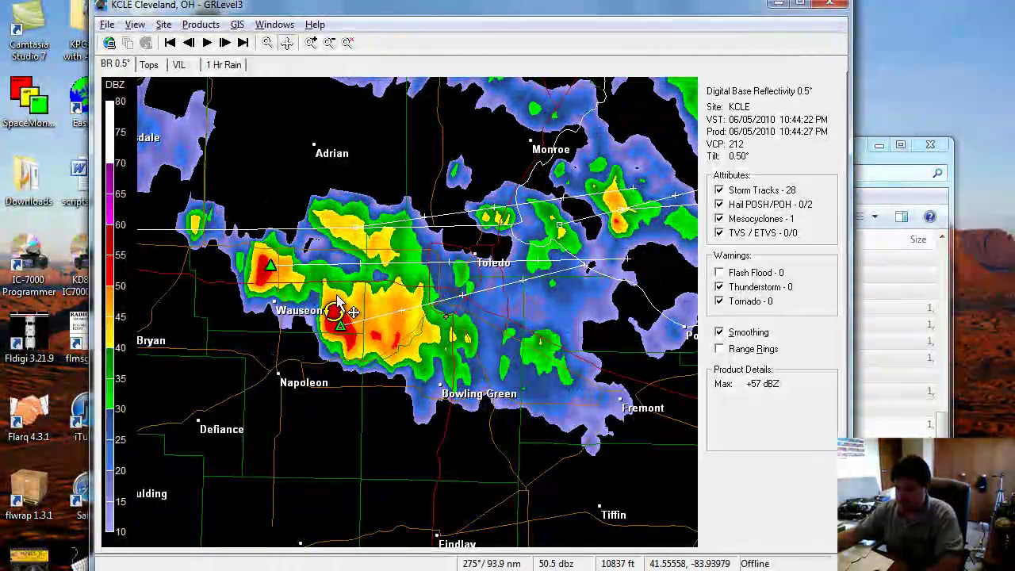
mouse_move(341, 313)
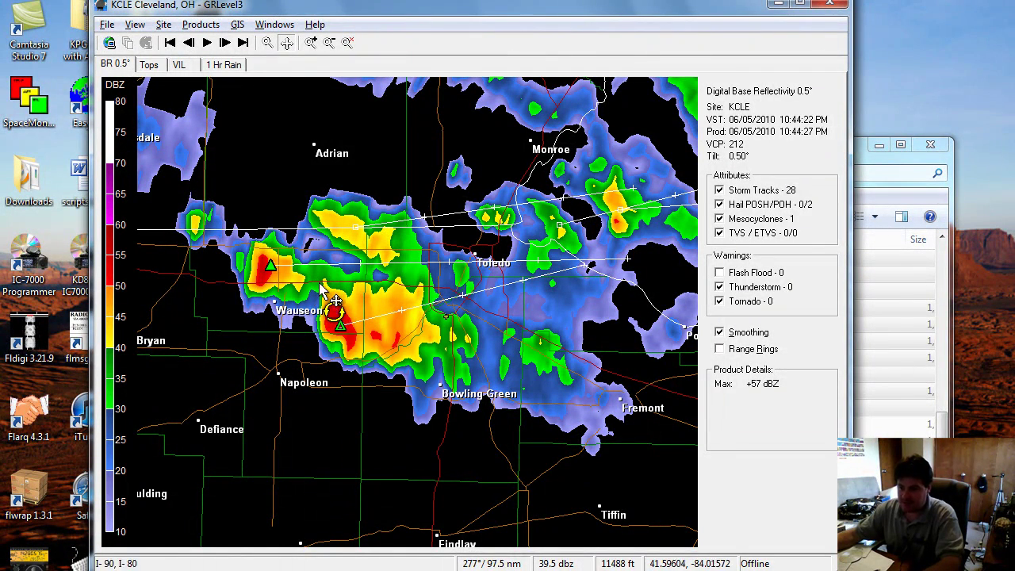
Zoom and pan the map to centre the storm cell southeast of Wauseon
scroll(322, 291, up, 5)
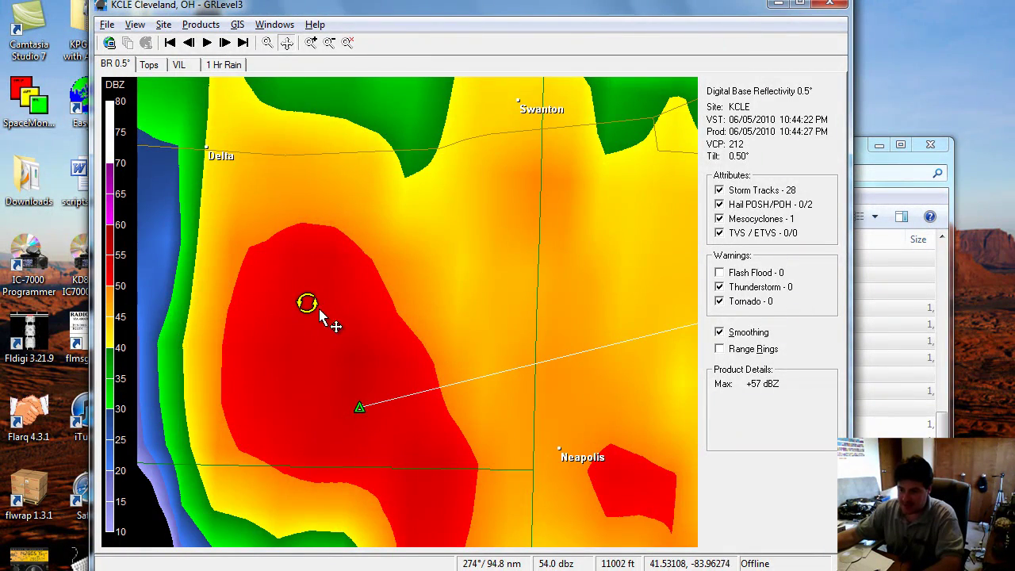
scroll(321, 315, down, 3)
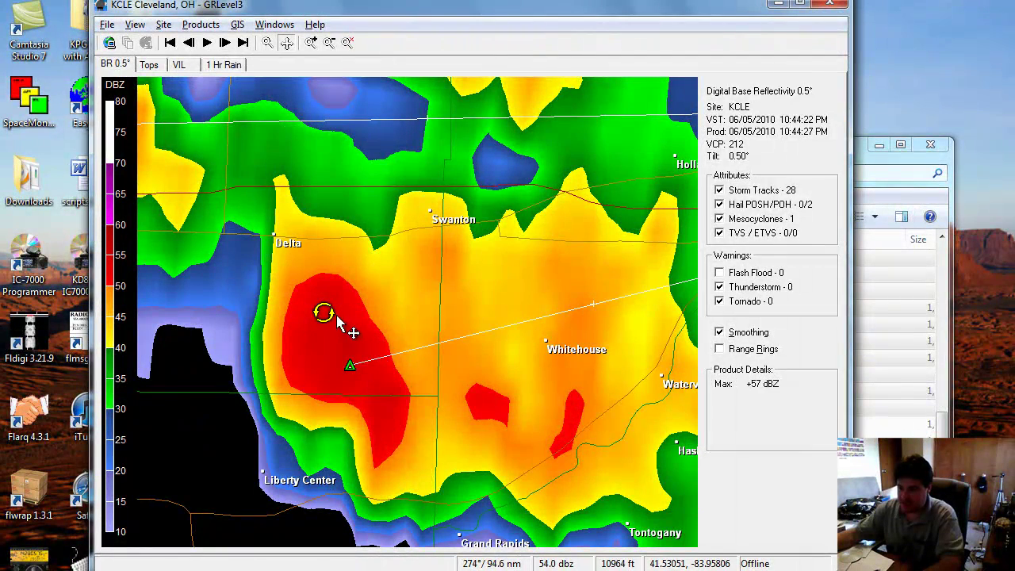
scroll(370, 339, down, 2)
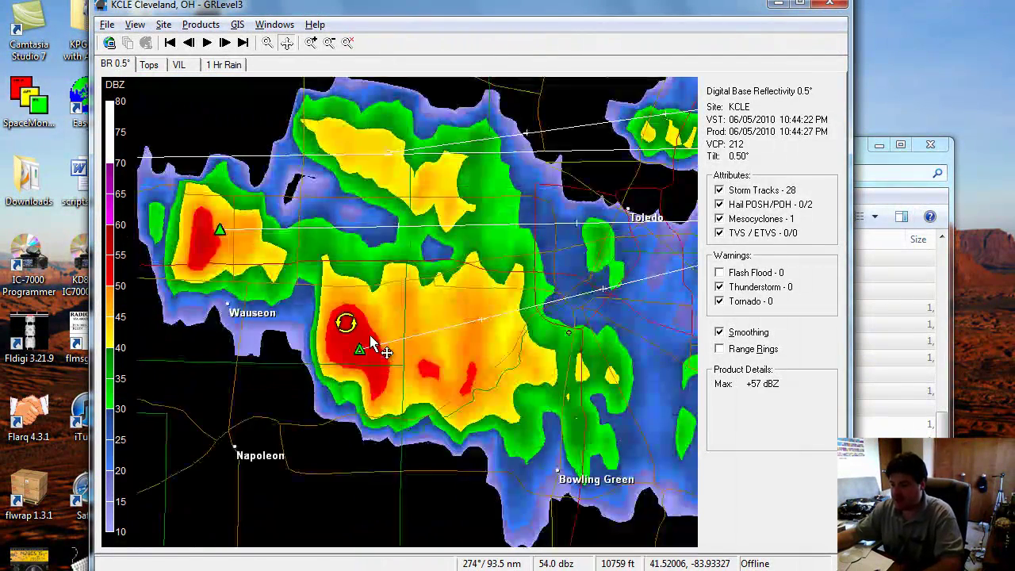
drag(417, 322, 350, 299)
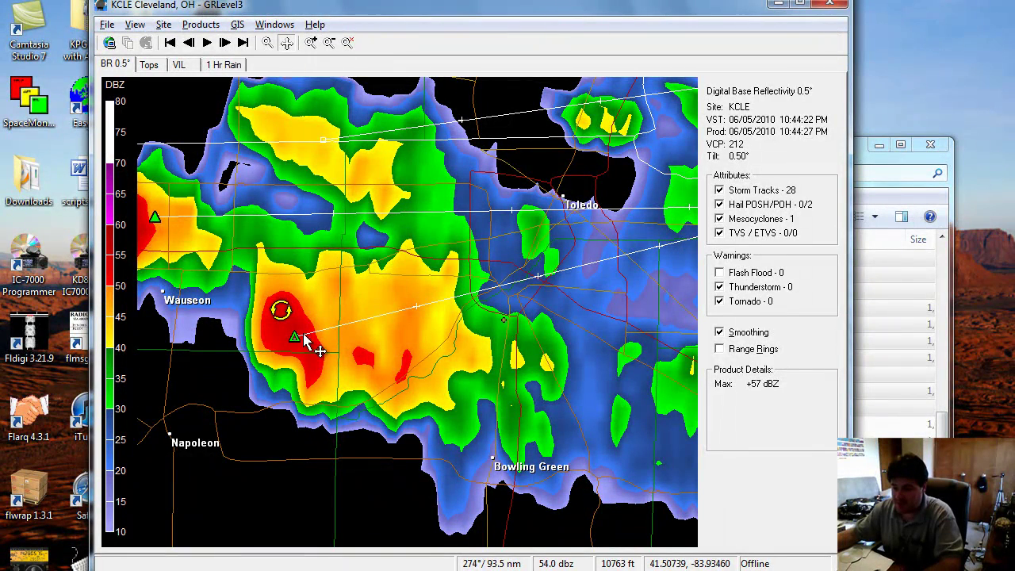
drag(403, 162, 363, 170)
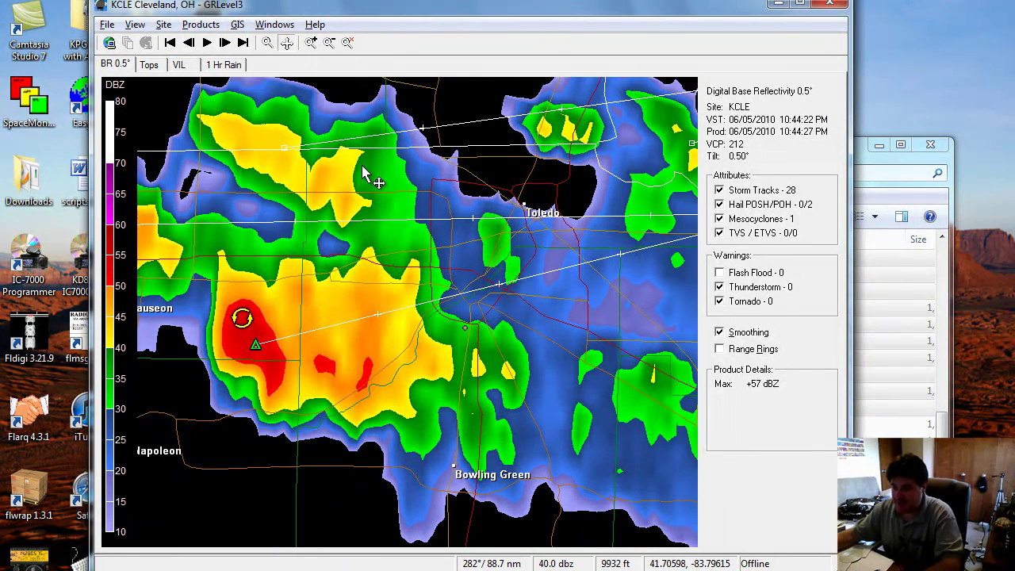
Step back one volume scan, then forward again, recentring on the rotating storm
click(191, 44)
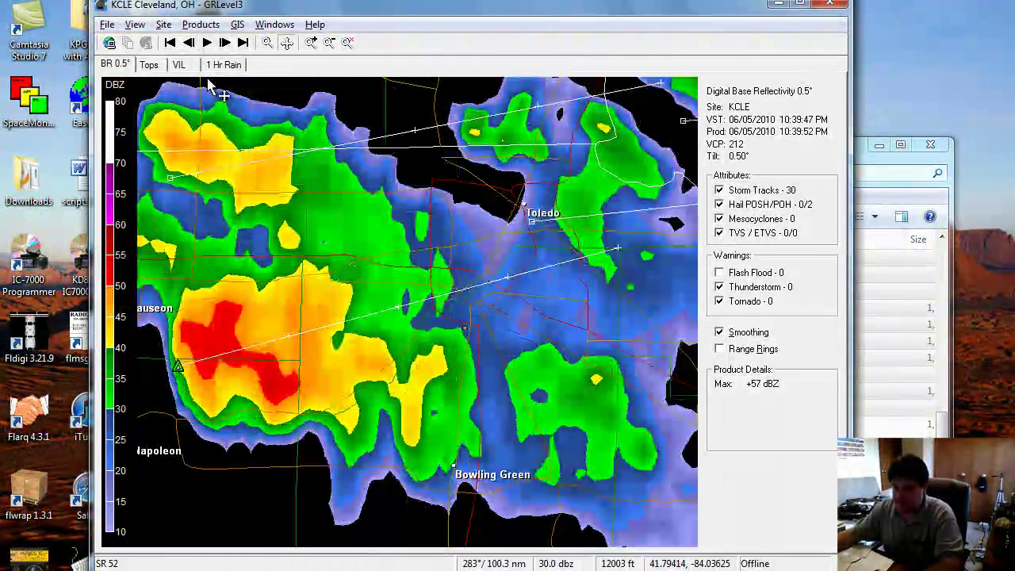
drag(291, 234, 368, 206)
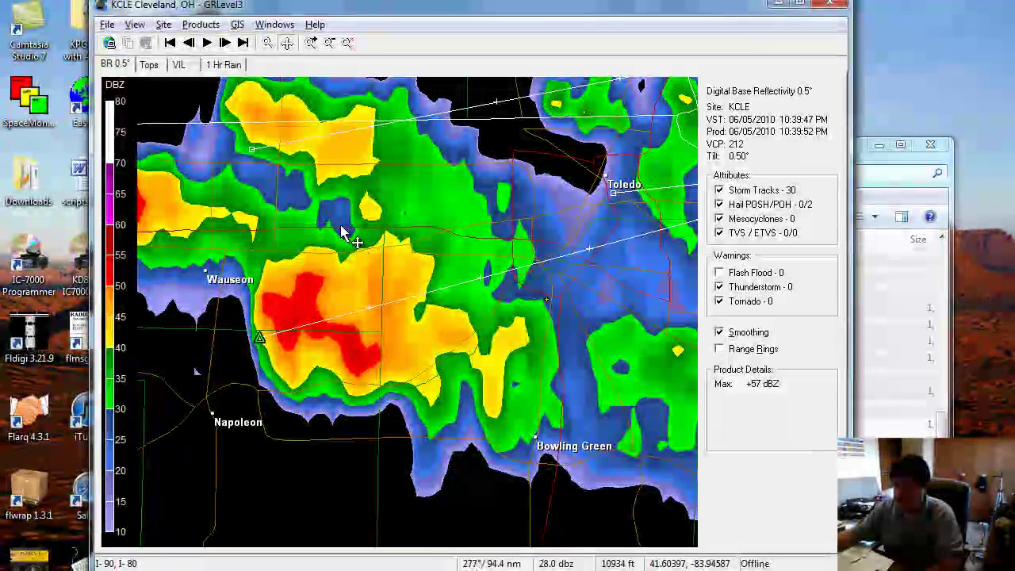
click(224, 43)
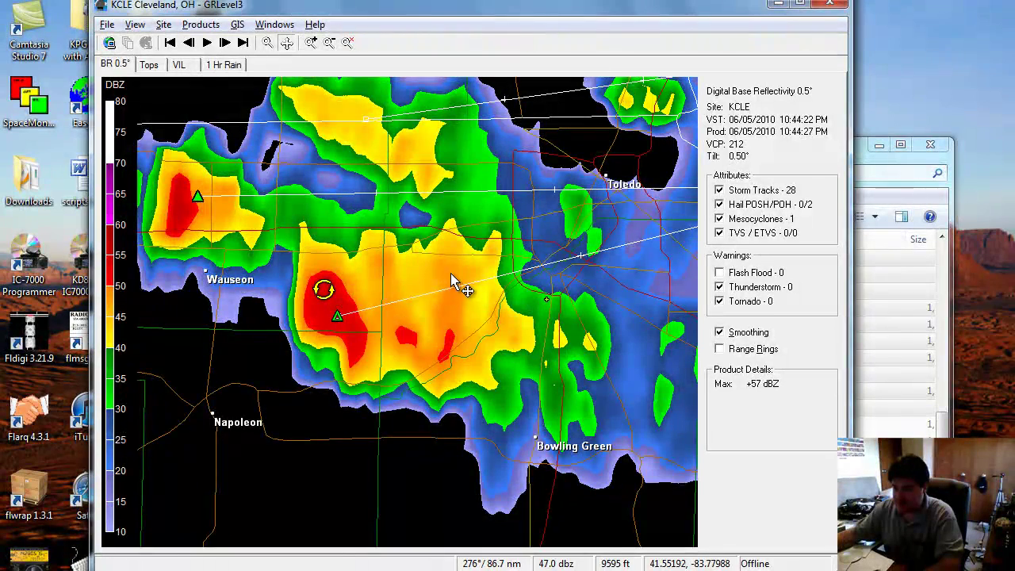
drag(452, 281, 410, 298)
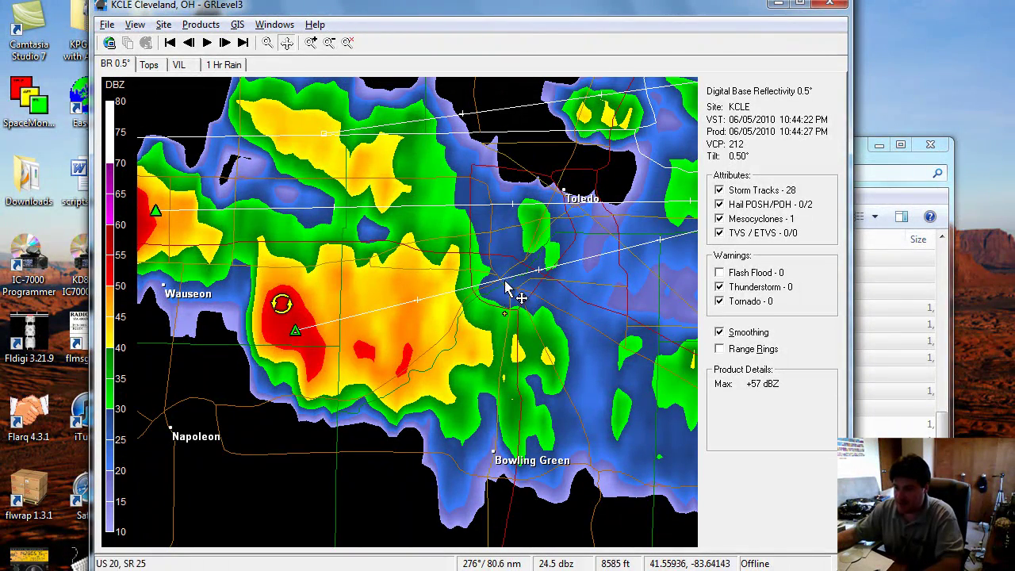
Show range rings around the radar and reframe the map on the rotating storm cluster
click(749, 349)
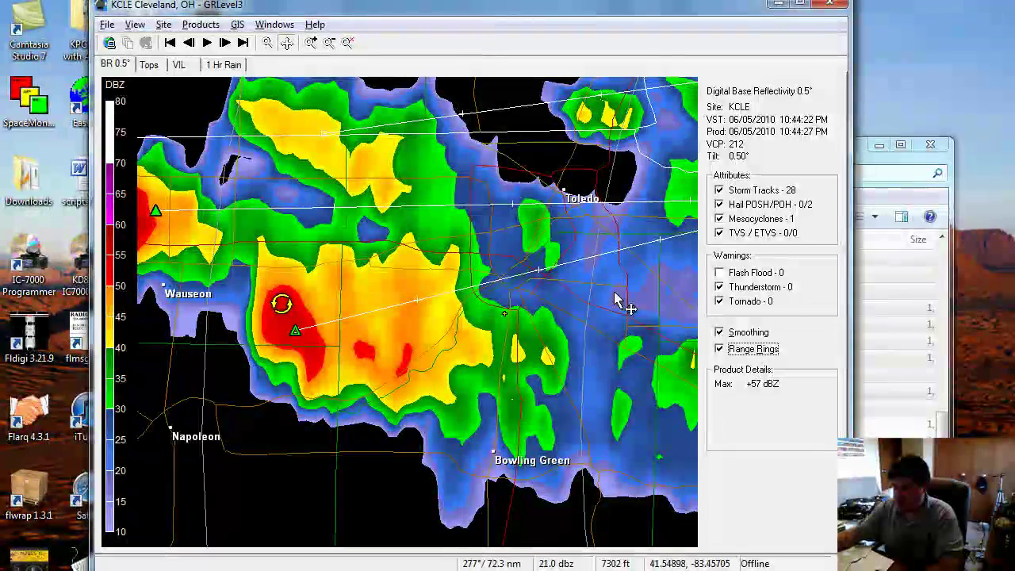
scroll(460, 285, down, 2)
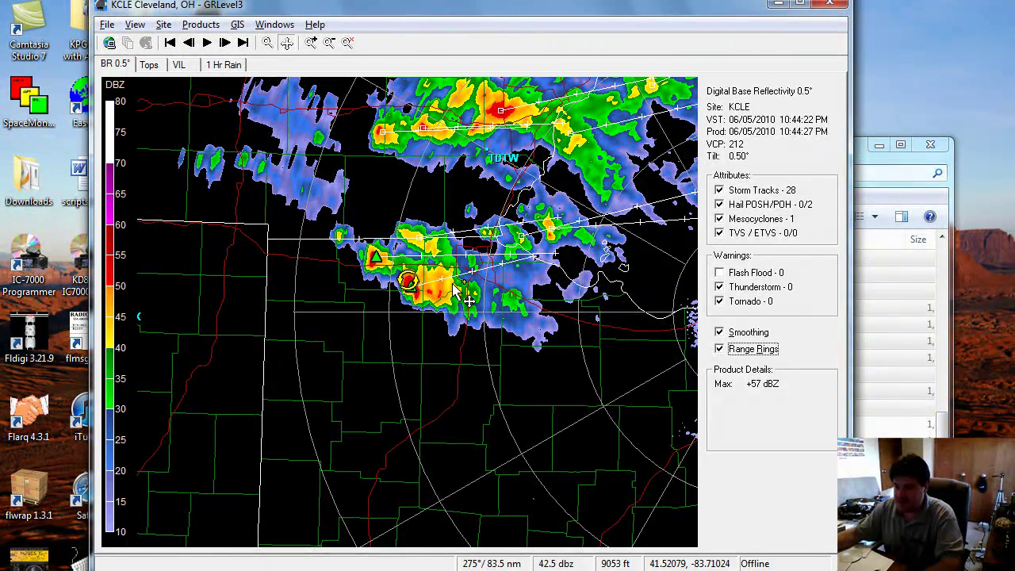
scroll(456, 292, up, 2)
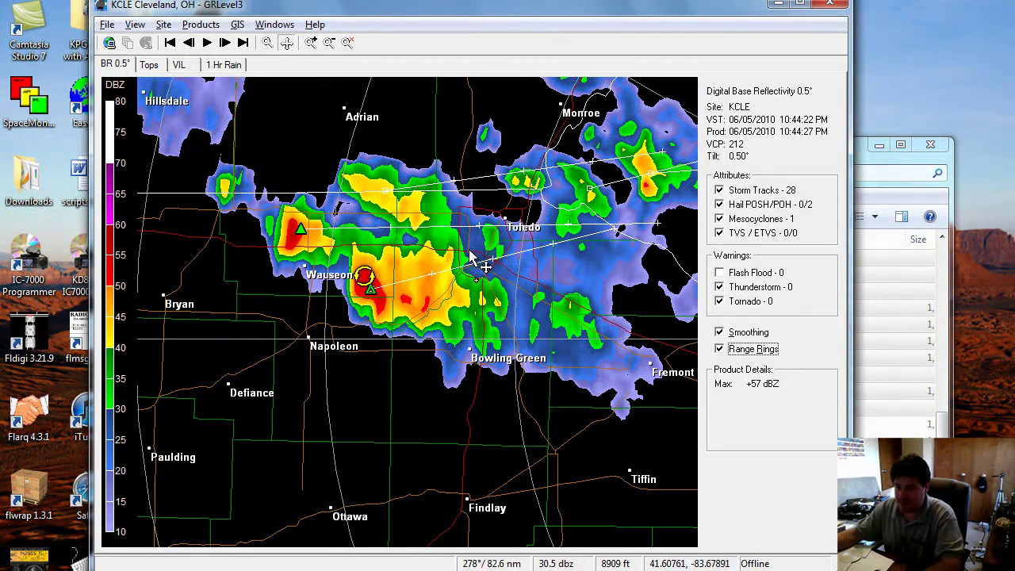
drag(471, 254, 382, 243)
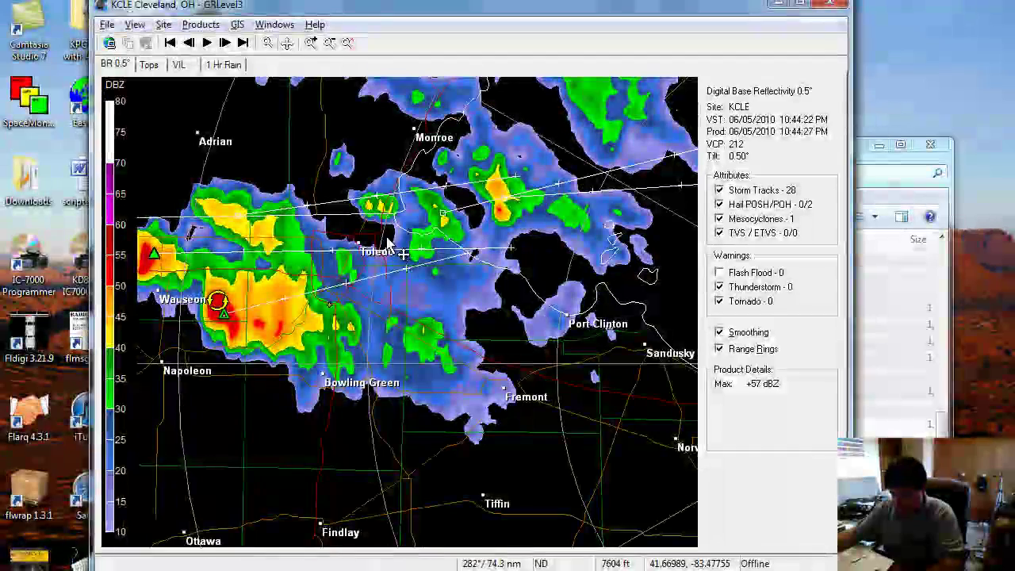
scroll(310, 312, up, 2)
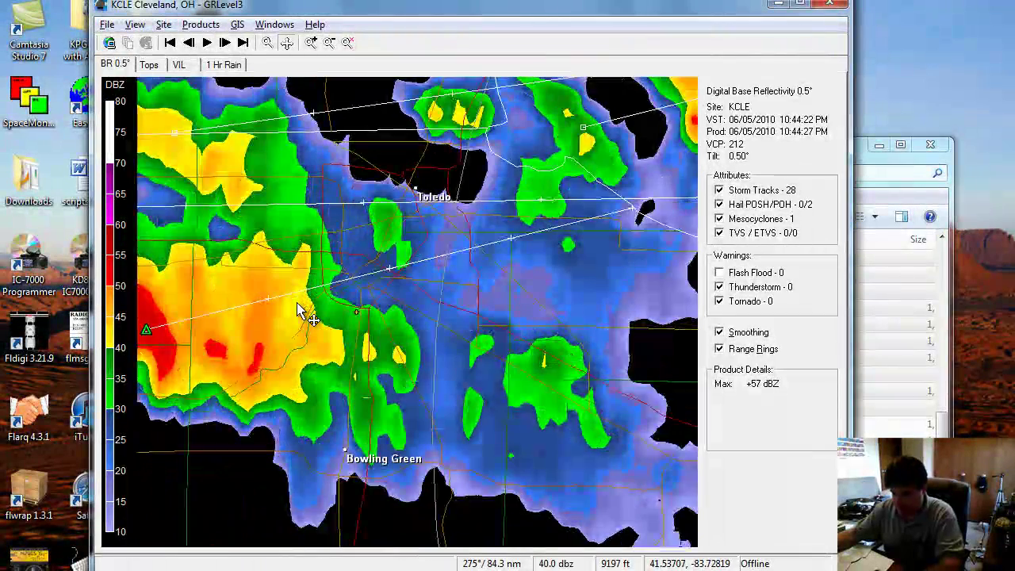
drag(294, 317, 402, 310)
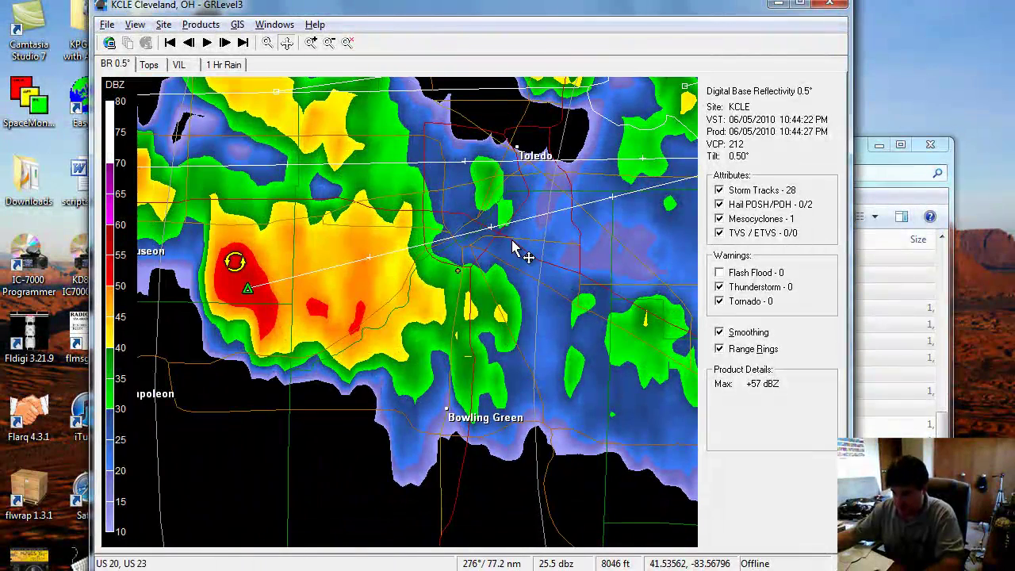
Advance three volume scans to the 11:02 PM reflectivity scan
click(227, 45)
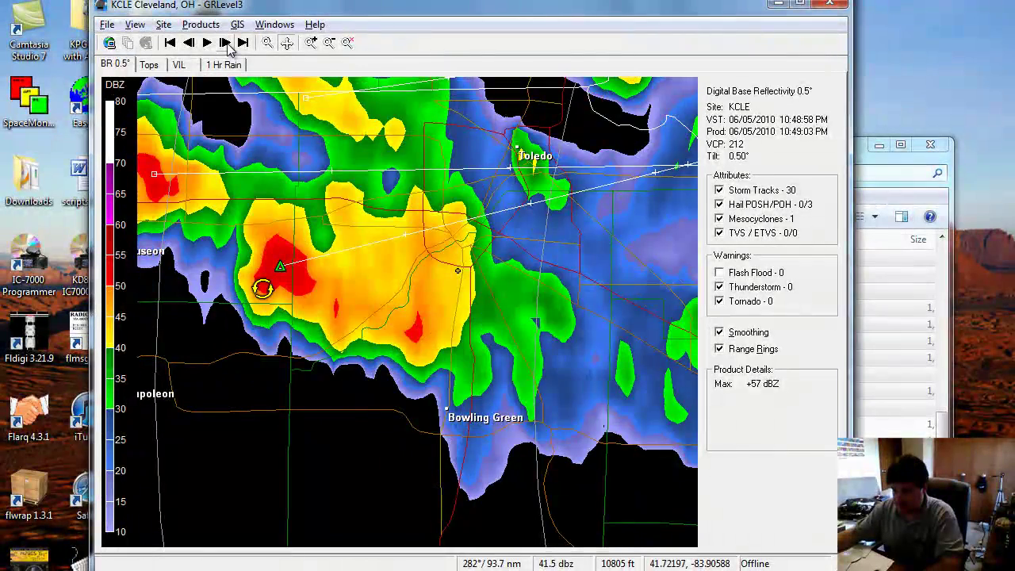
click(227, 45)
click(226, 45)
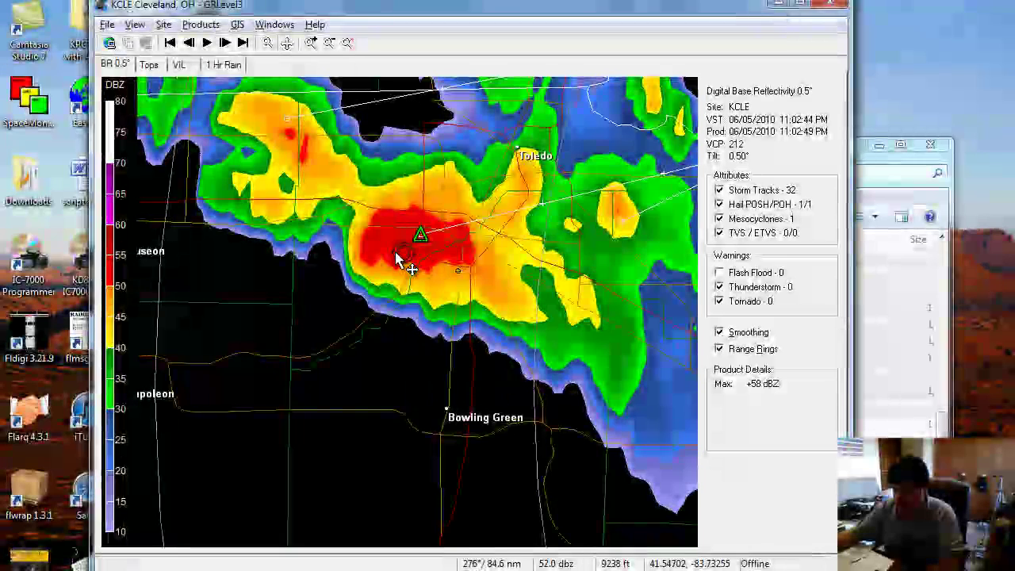
Show VIL (54.1 kg/m2 peak), then switch to Digital Echo Tops peaking at 49 kft
click(178, 65)
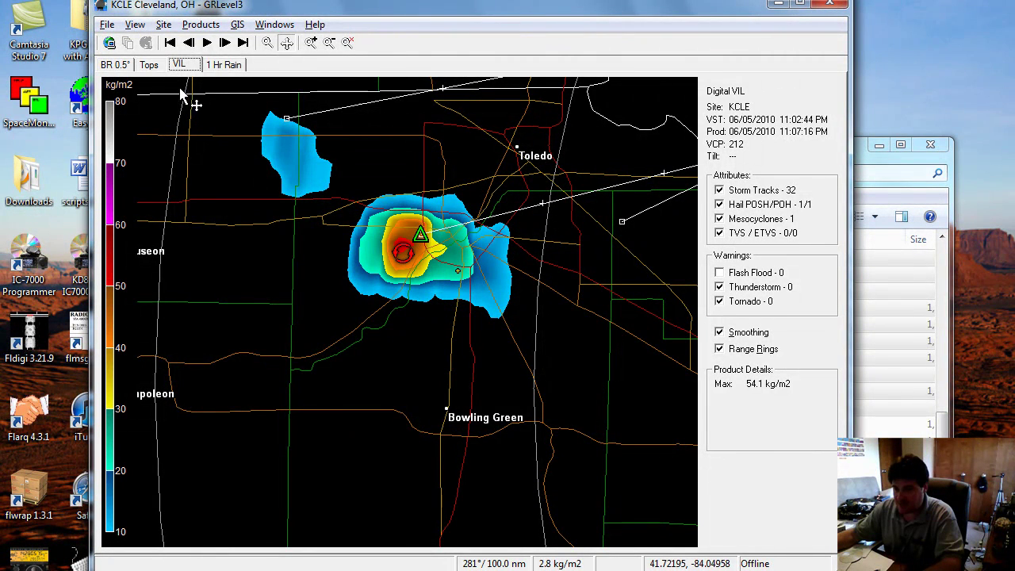
click(200, 24)
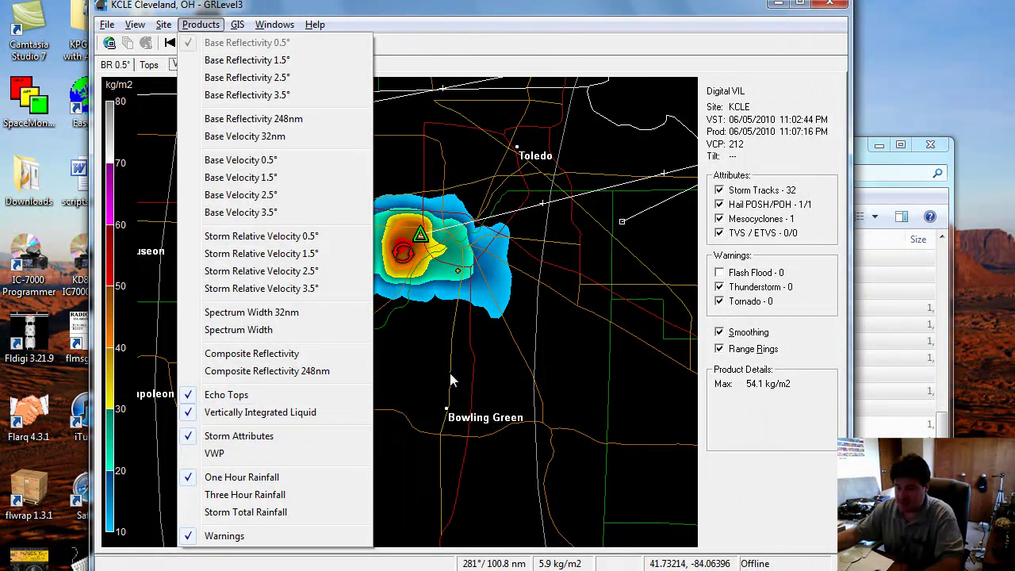
click(399, 382)
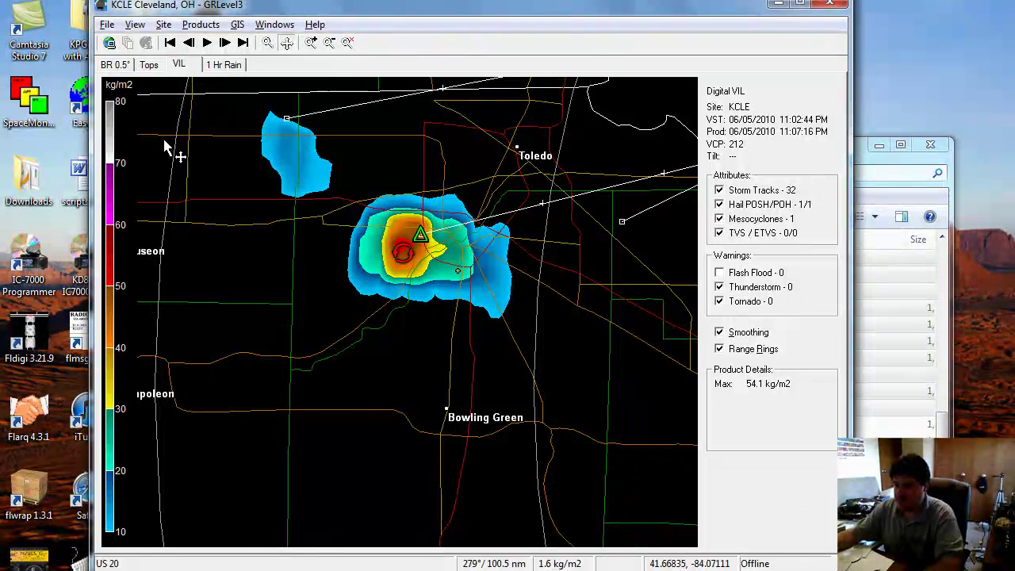
click(150, 65)
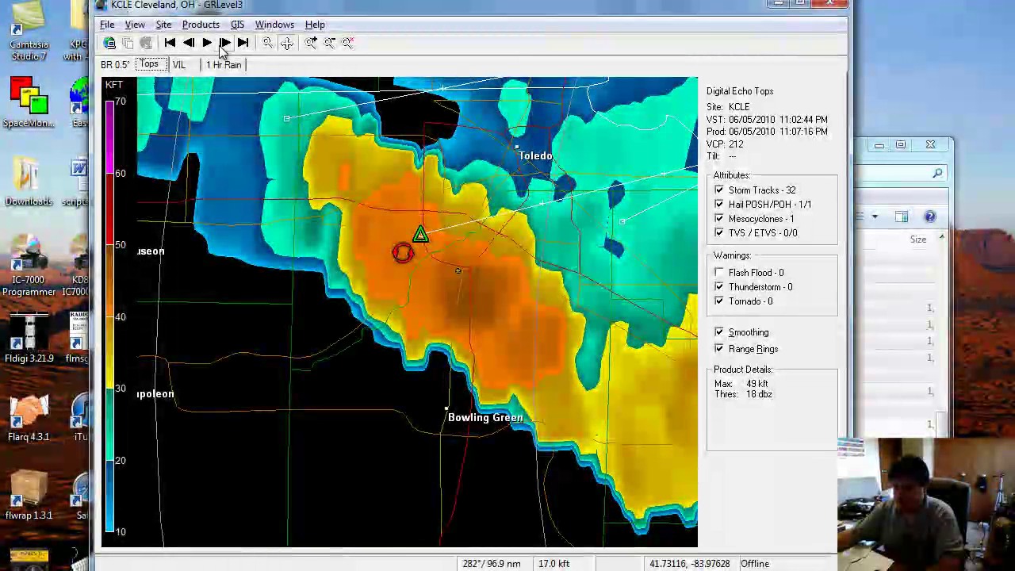
Step the echo tops forward scan by scan, panning to keep the storm cell centred
click(224, 44)
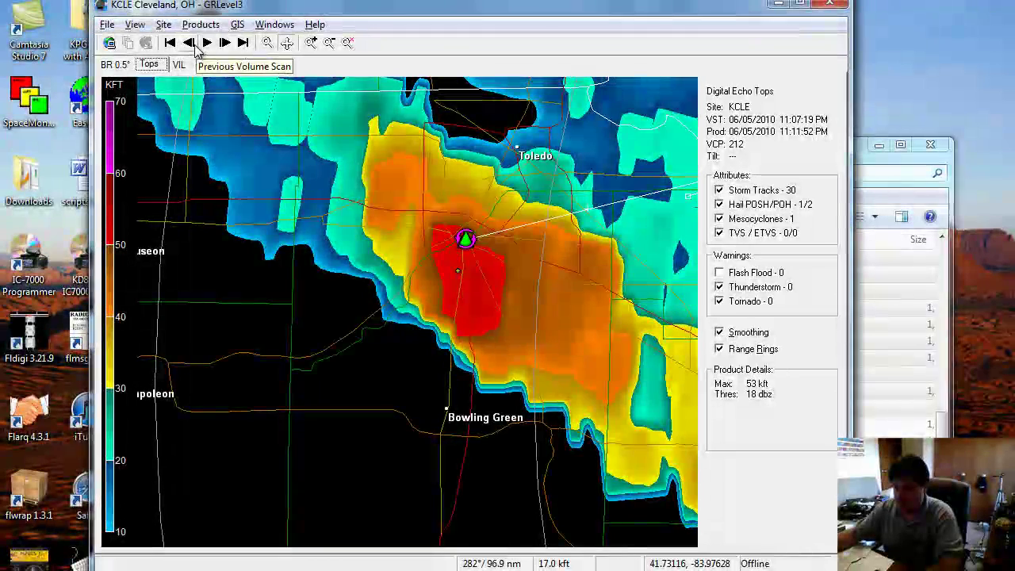
click(192, 44)
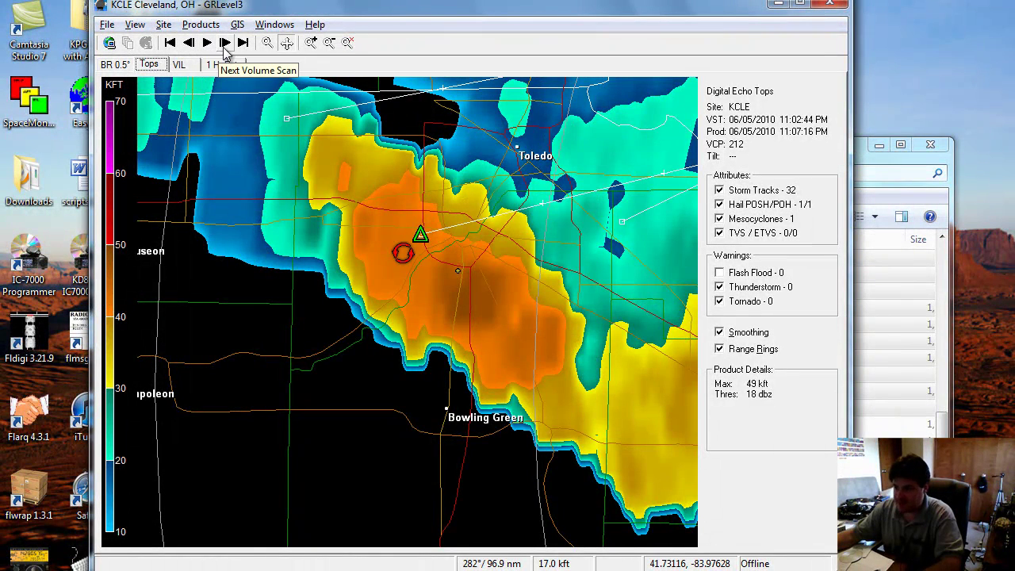
click(225, 45)
click(225, 45)
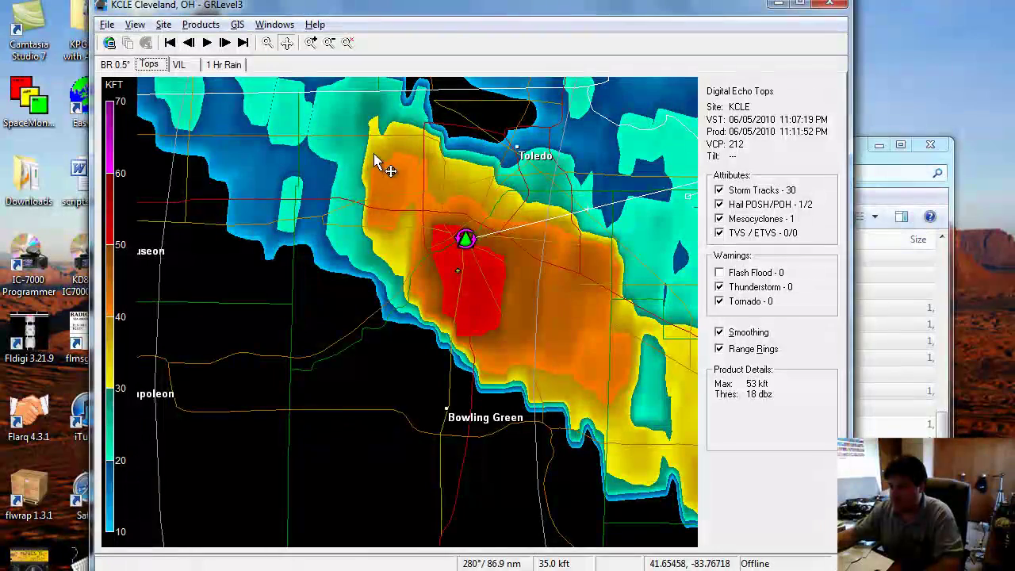
drag(386, 165, 270, 162)
click(225, 44)
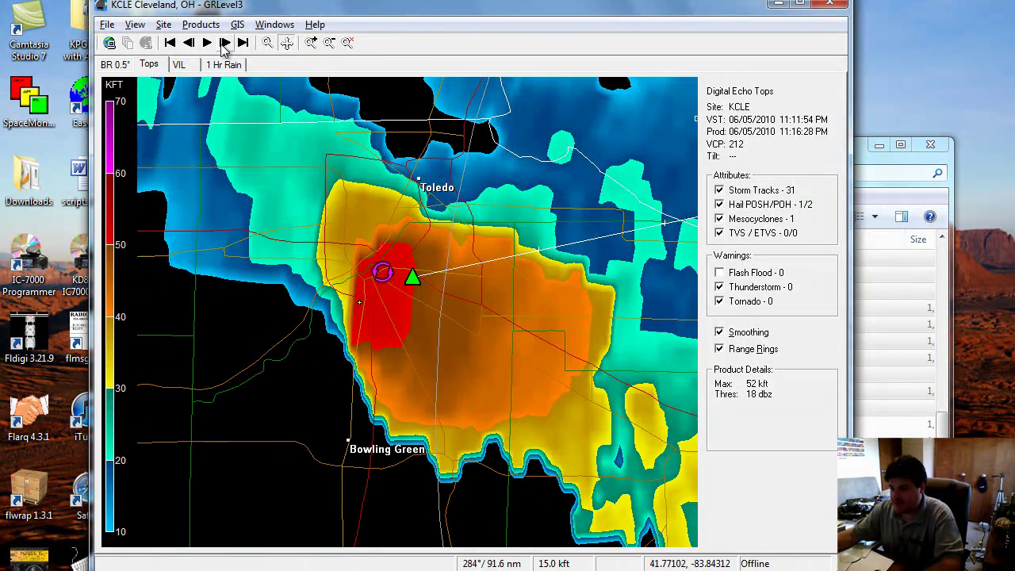
click(226, 44)
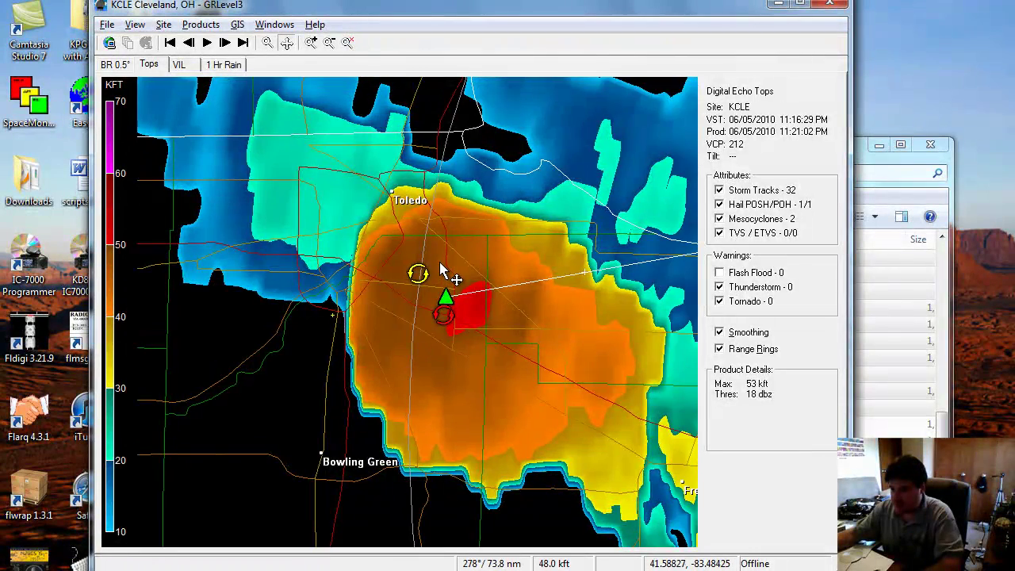
Step back to the 11:11 scan with the storm near Perrysburg
scroll(451, 266, up, 2)
scroll(453, 287, down, 1)
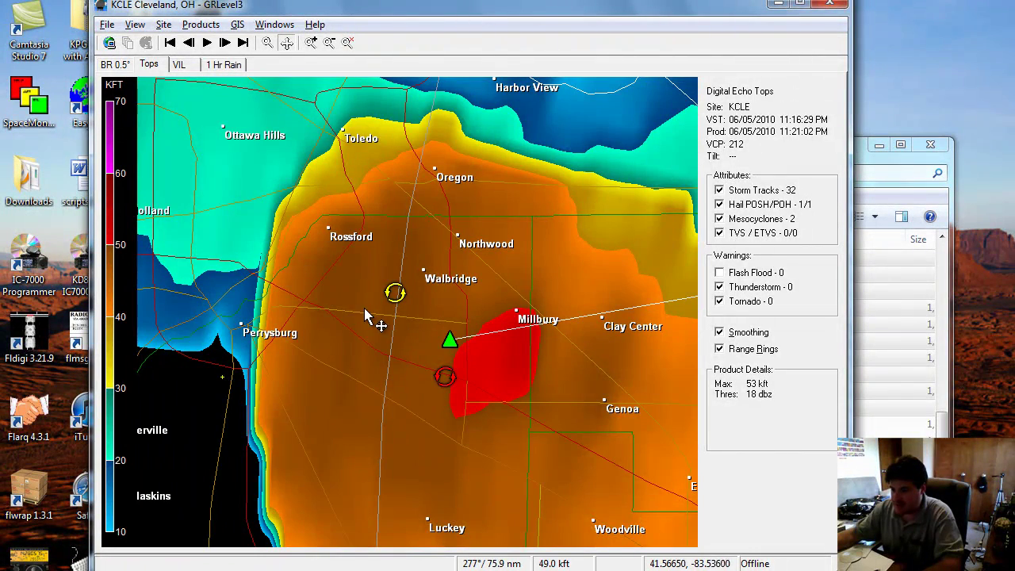
click(195, 46)
click(189, 43)
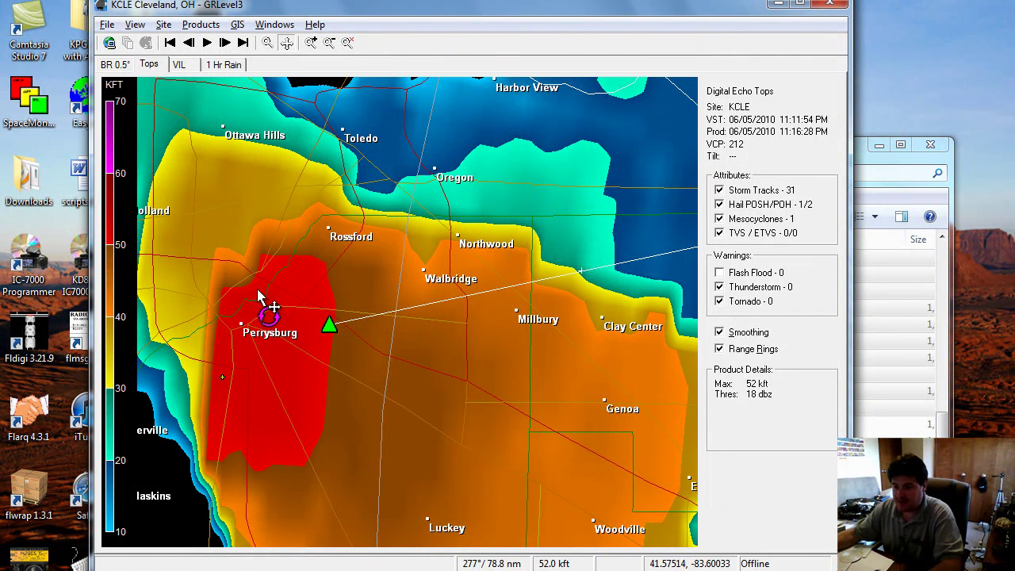
mouse_move(274, 325)
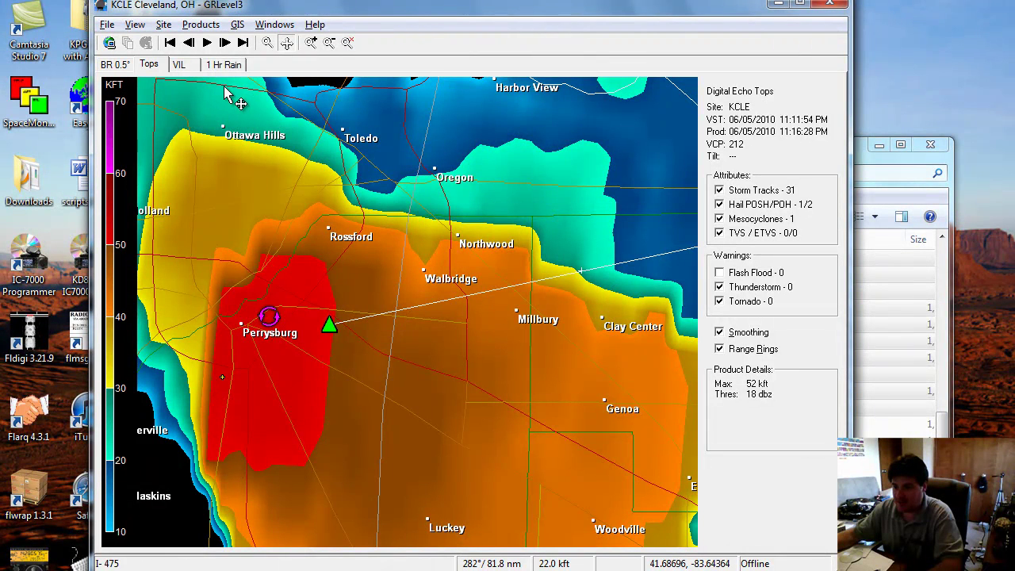
Follow the storm near Millbury to the 11:21 scan, then animate the echo tops loop
click(223, 46)
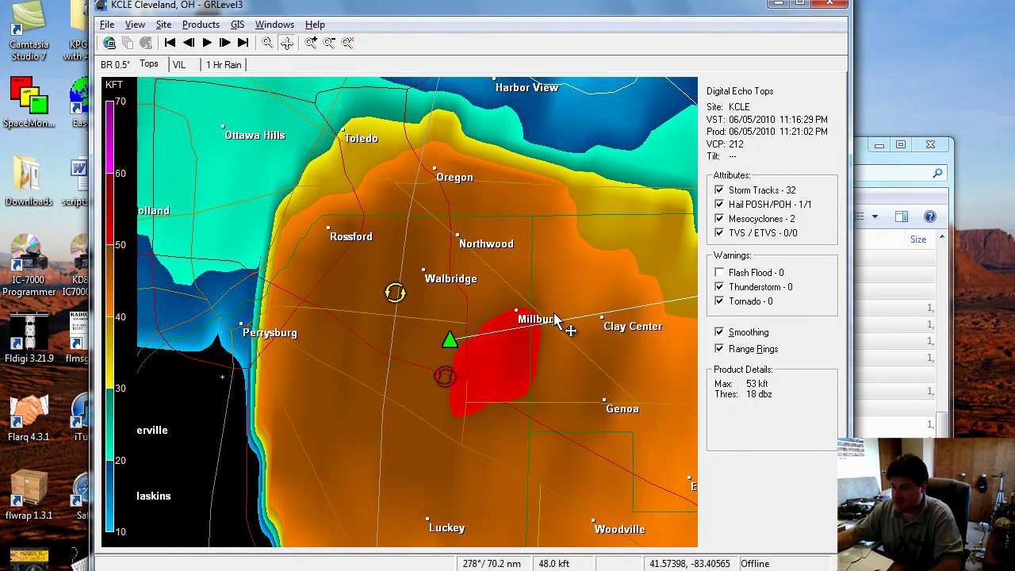
drag(590, 363, 547, 369)
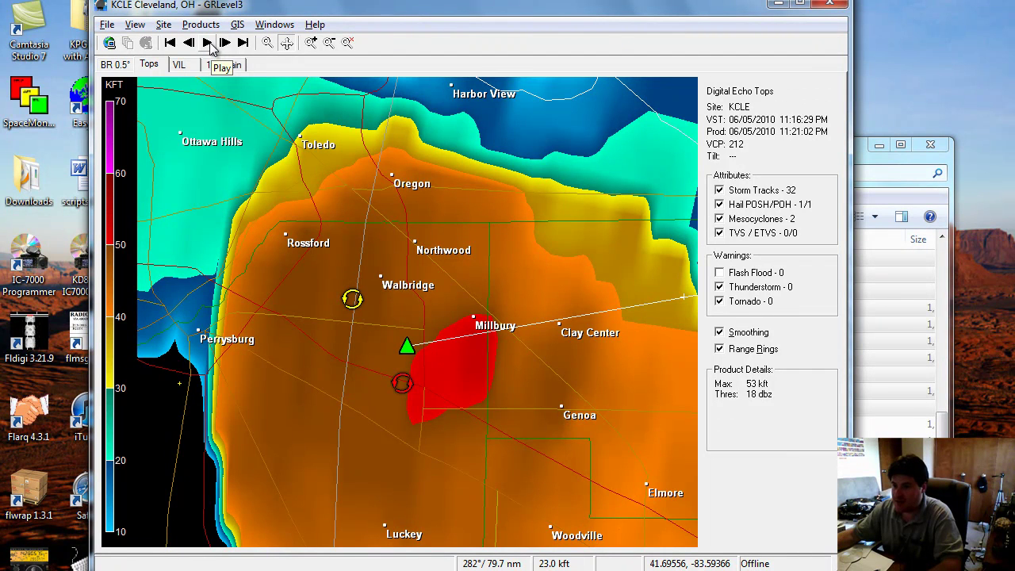
click(223, 45)
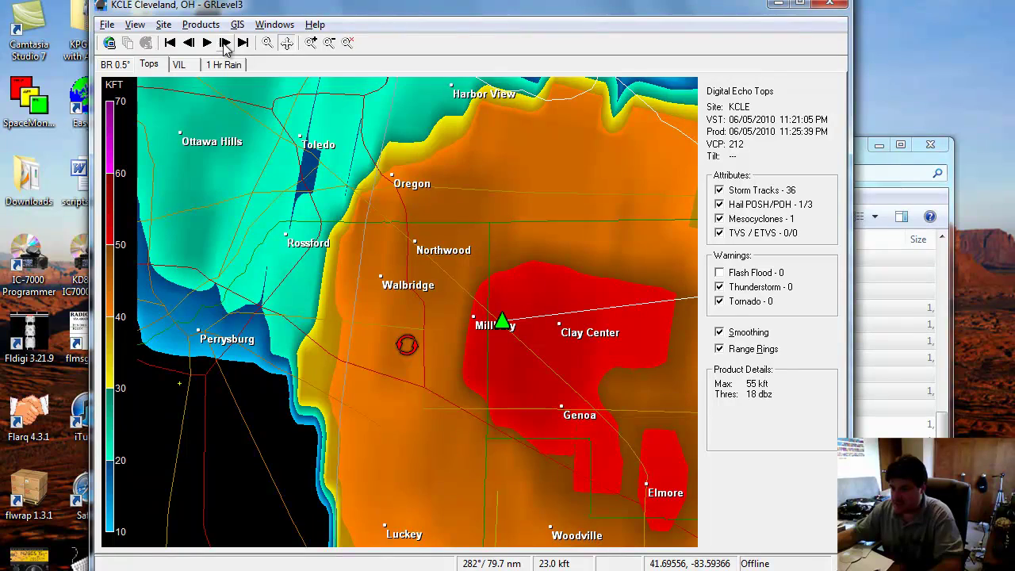
scroll(313, 173, down, 5)
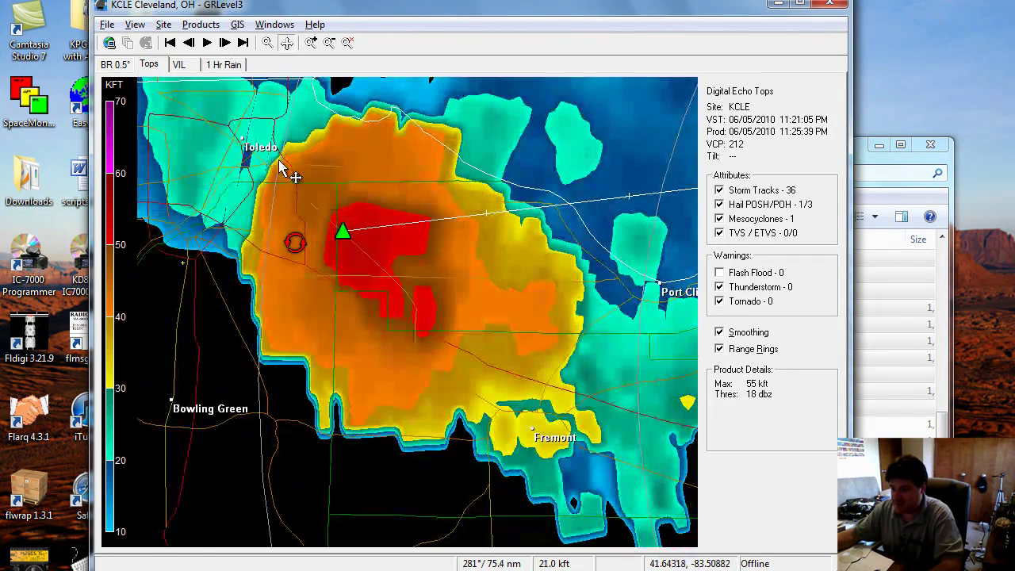
scroll(313, 173, up, 2)
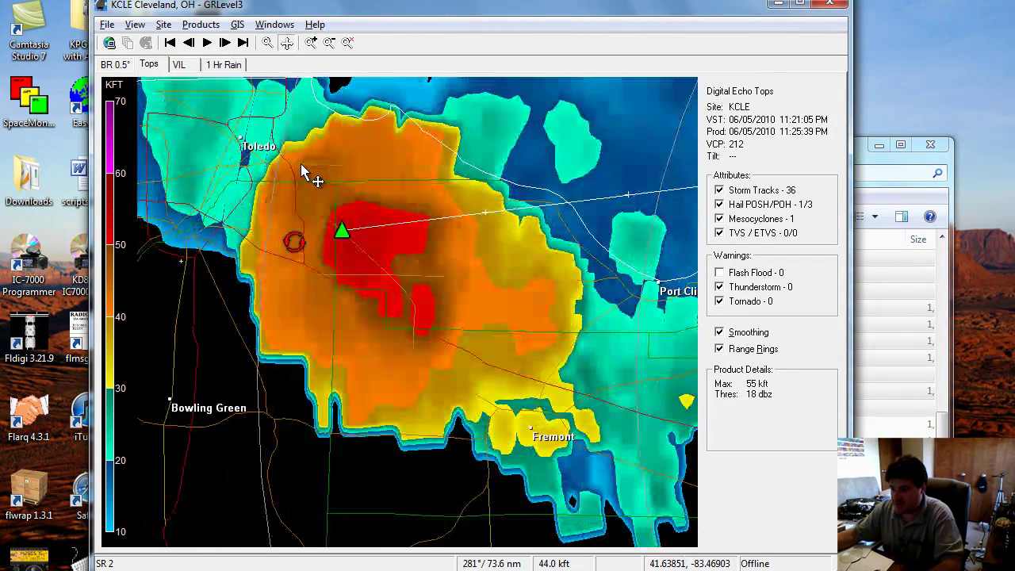
click(208, 45)
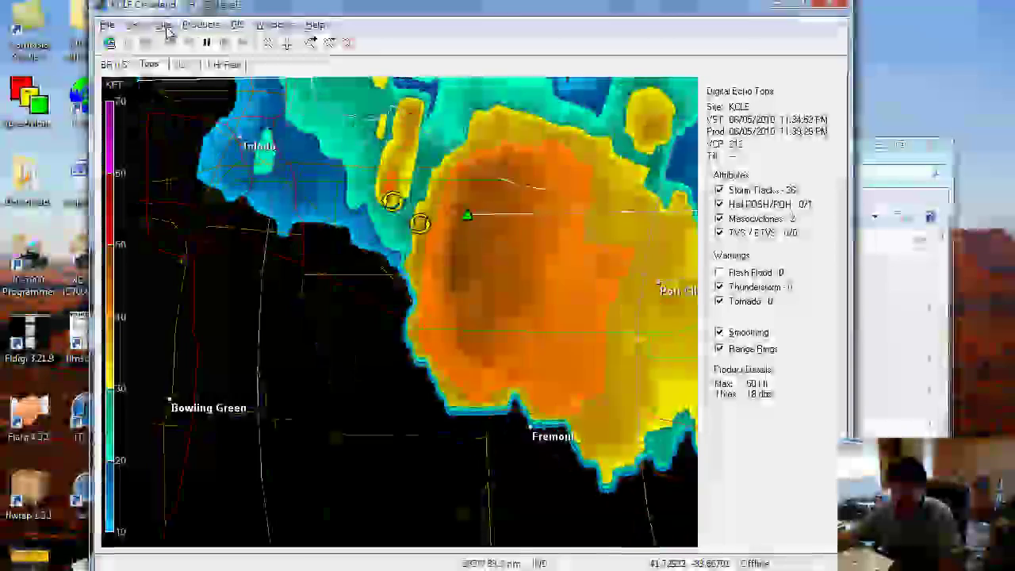
Add the Storm Relative Velocity 0.5° product, zoom out, and return to BR 0.5°
click(190, 27)
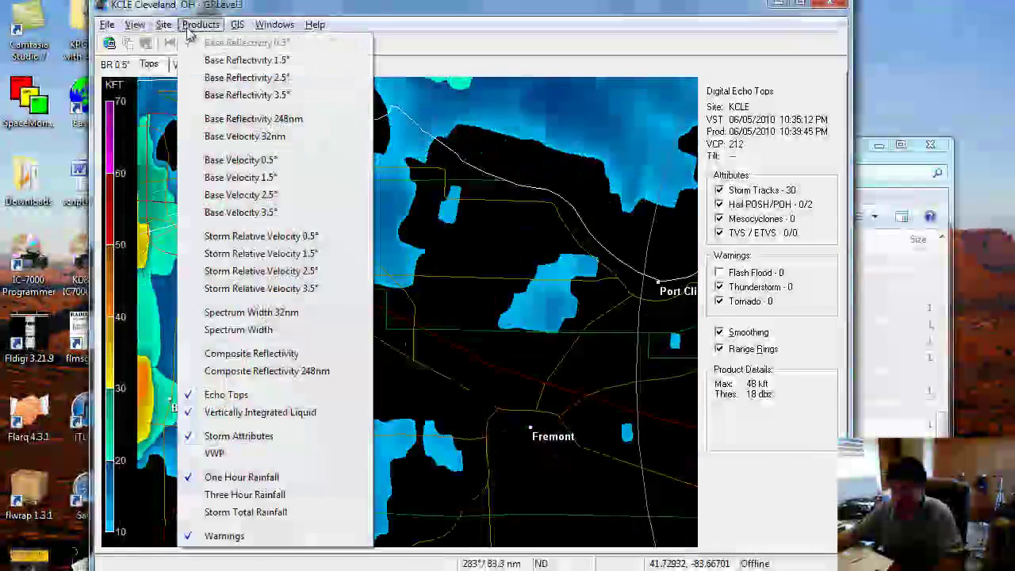
click(234, 236)
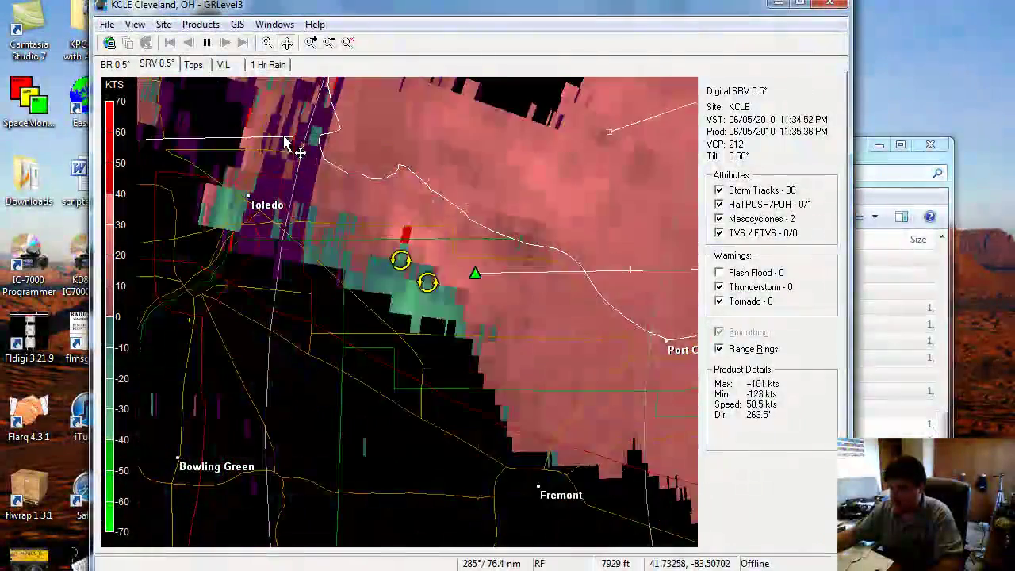
click(274, 24)
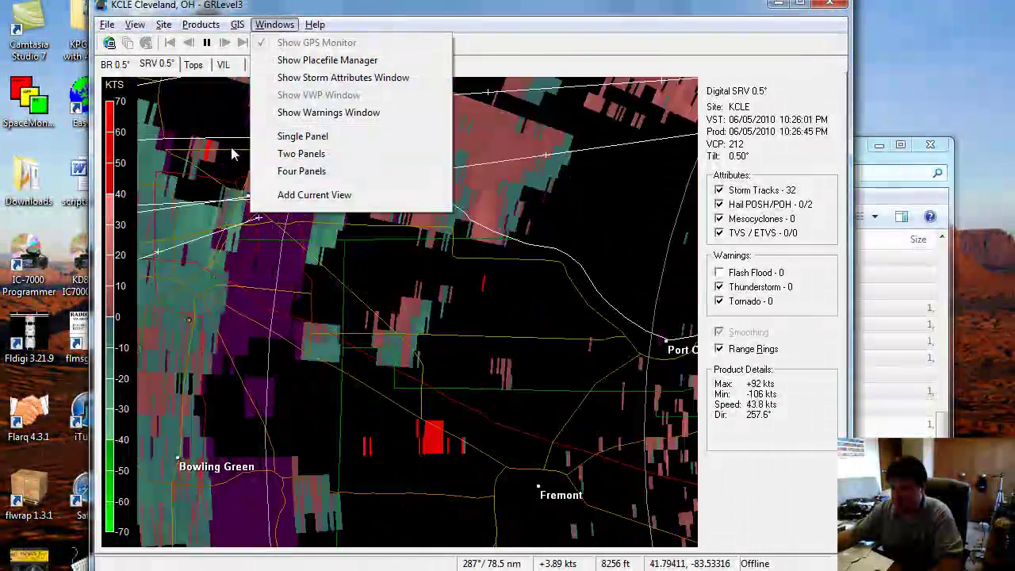
click(245, 164)
scroll(267, 174, down, 2)
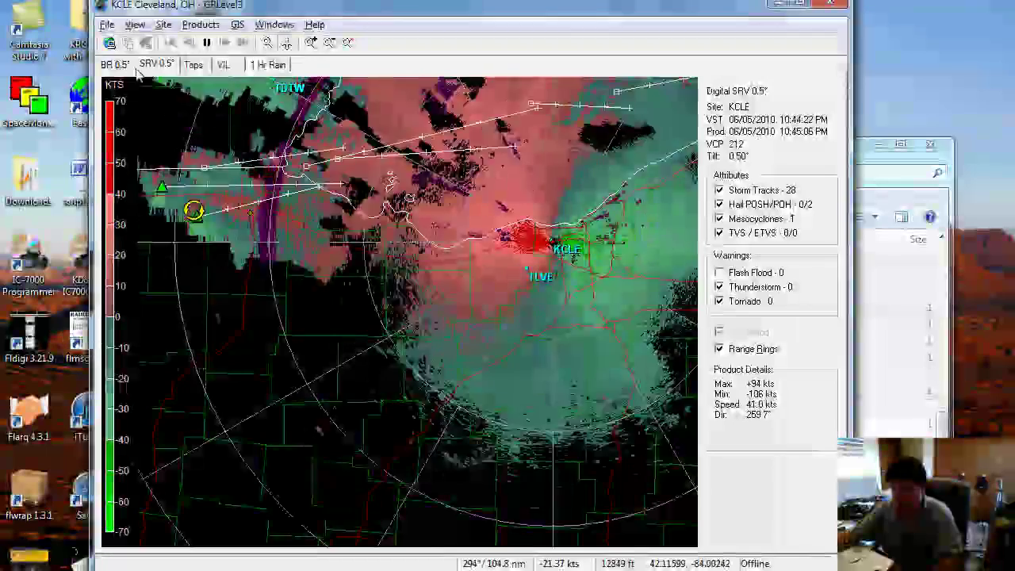
click(111, 64)
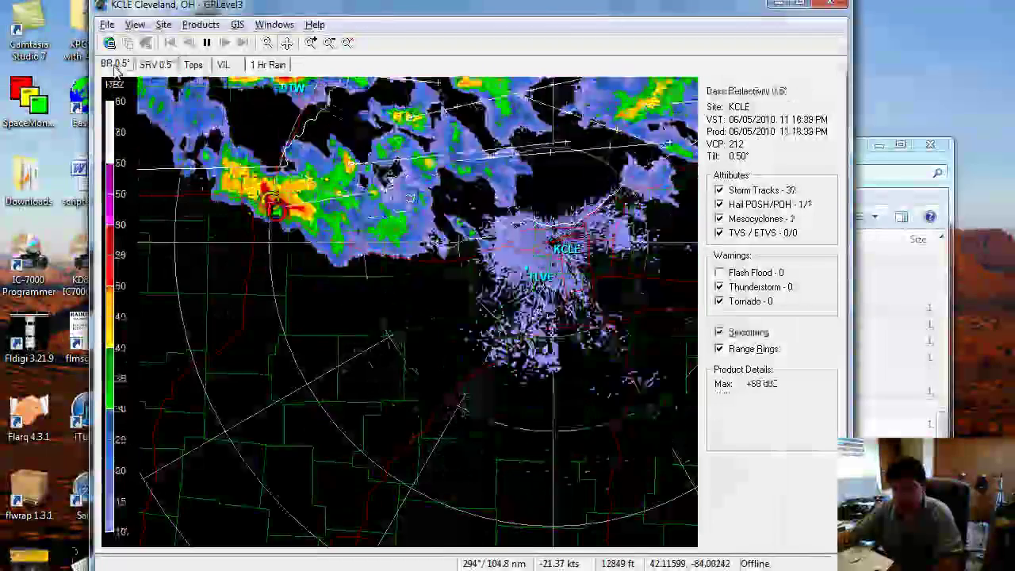